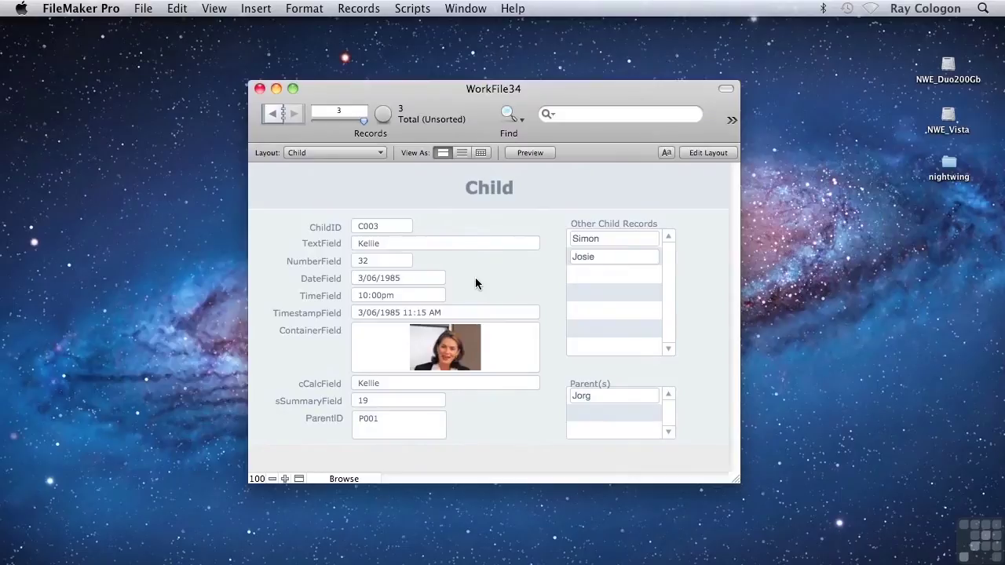
Step: Check the relationships graph, close it without changes, and go to the Parent layout
{"action": "key", "text": "super+shift+d"}
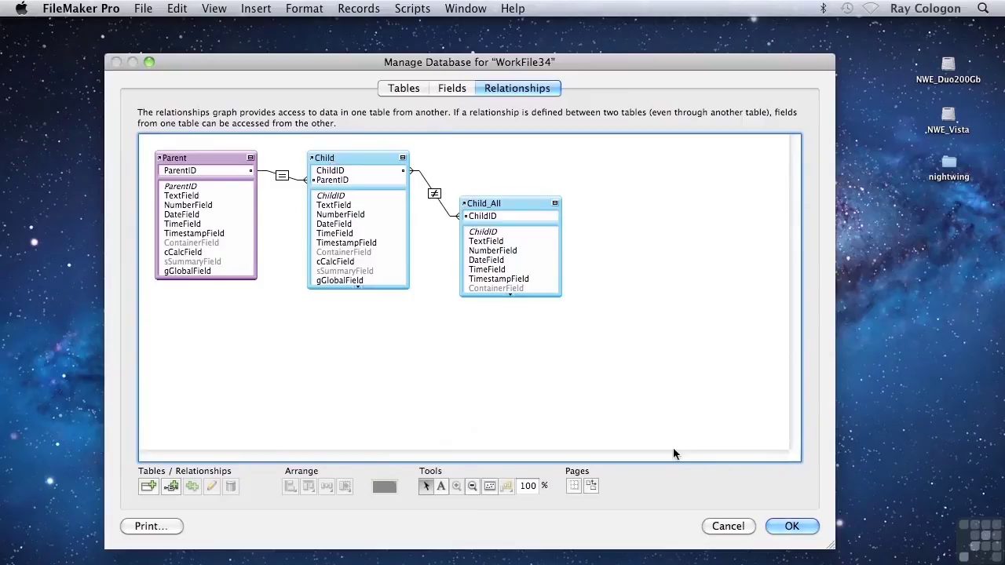
{"action": "left_click", "coordinate": [732, 525]}
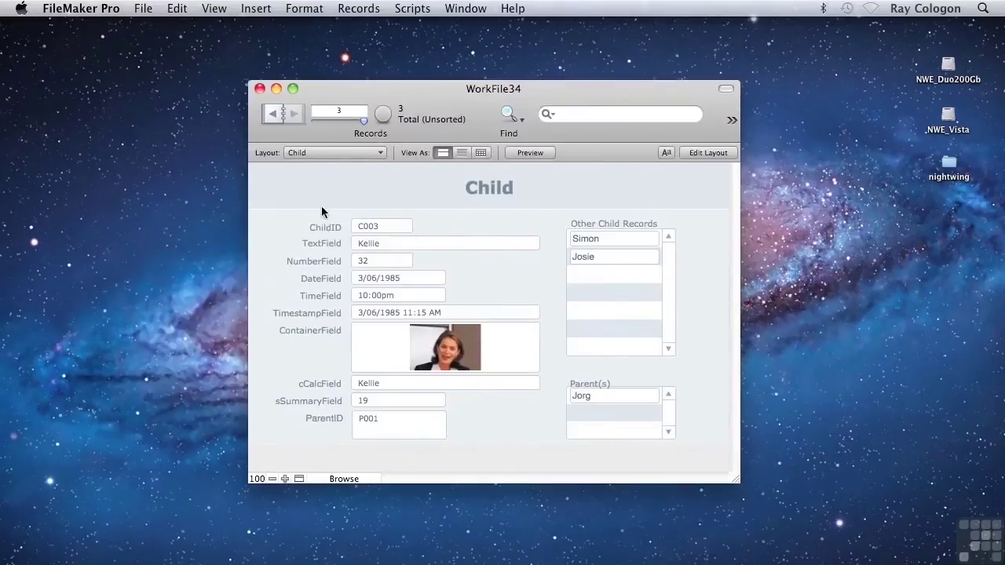
{"action": "left_click", "coordinate": [307, 153]}
{"action": "left_click", "coordinate": [307, 139]}
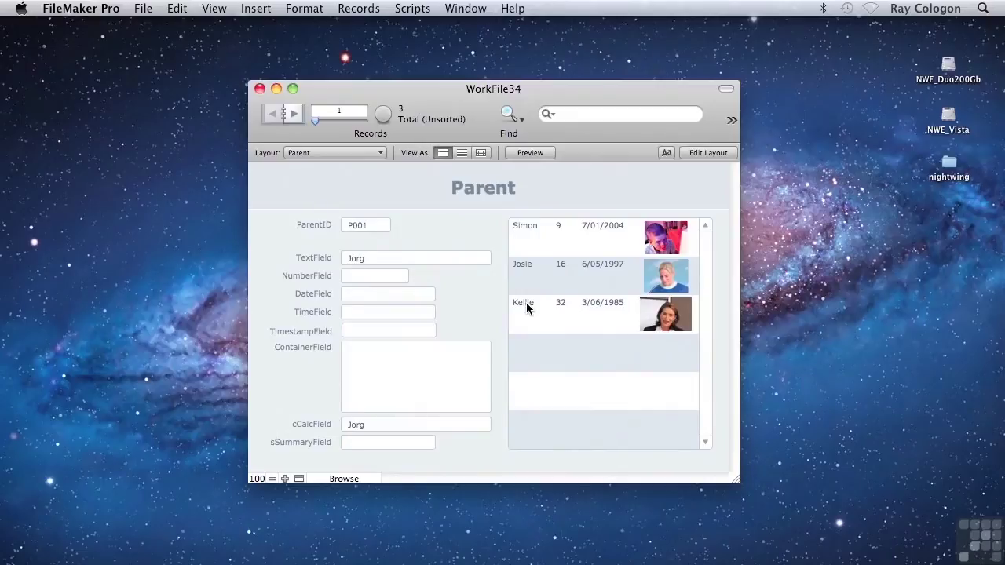
Step: Compare parent ID P001 with the child's ParentID value on the Child layout
{"action": "left_click", "coordinate": [368, 225]}
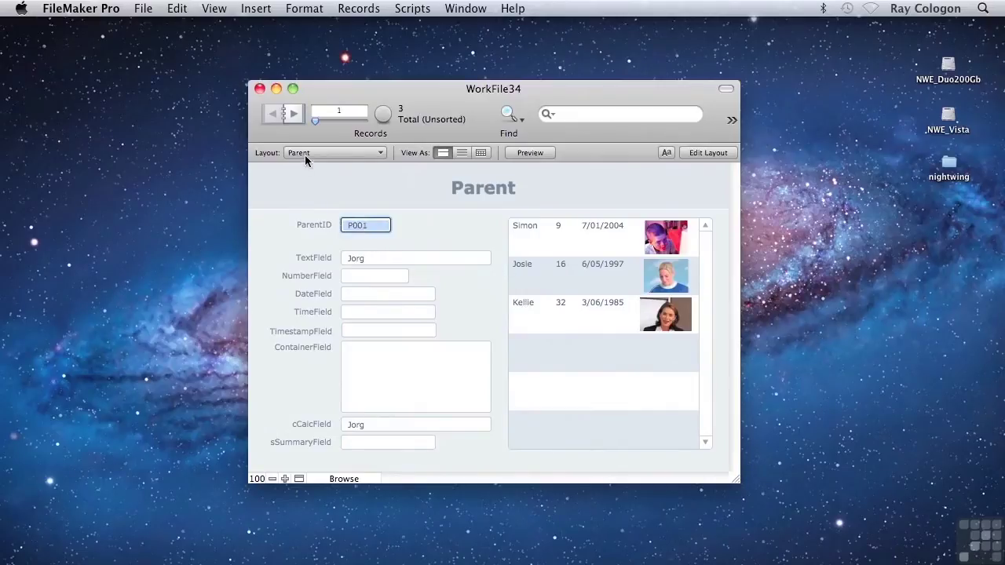
{"action": "left_click", "coordinate": [305, 154]}
{"action": "left_click", "coordinate": [307, 167]}
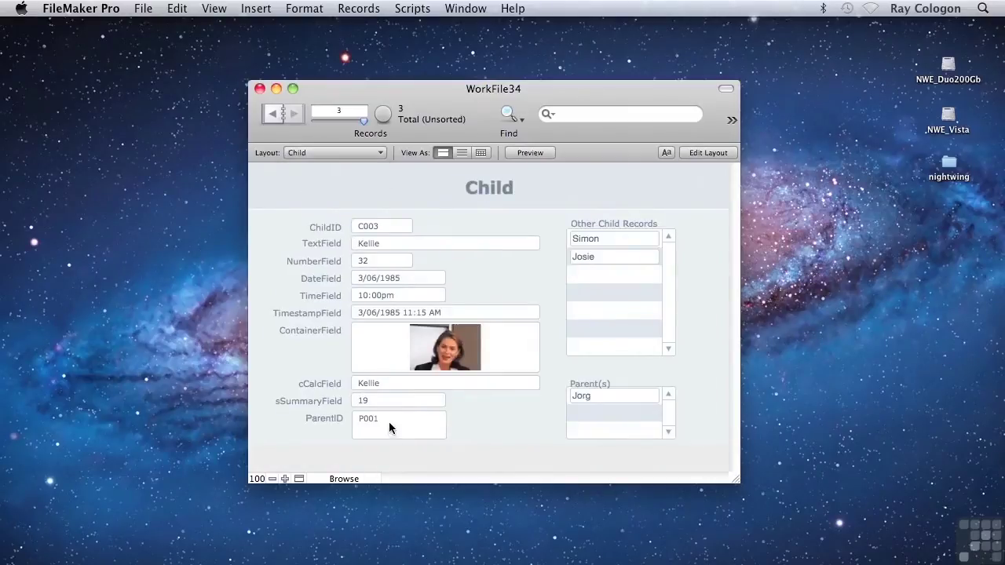
{"action": "left_click", "coordinate": [389, 421]}
Step: Step through the three parent records, then return to the Child layout
{"action": "left_click", "coordinate": [311, 149]}
{"action": "left_click", "coordinate": [311, 139]}
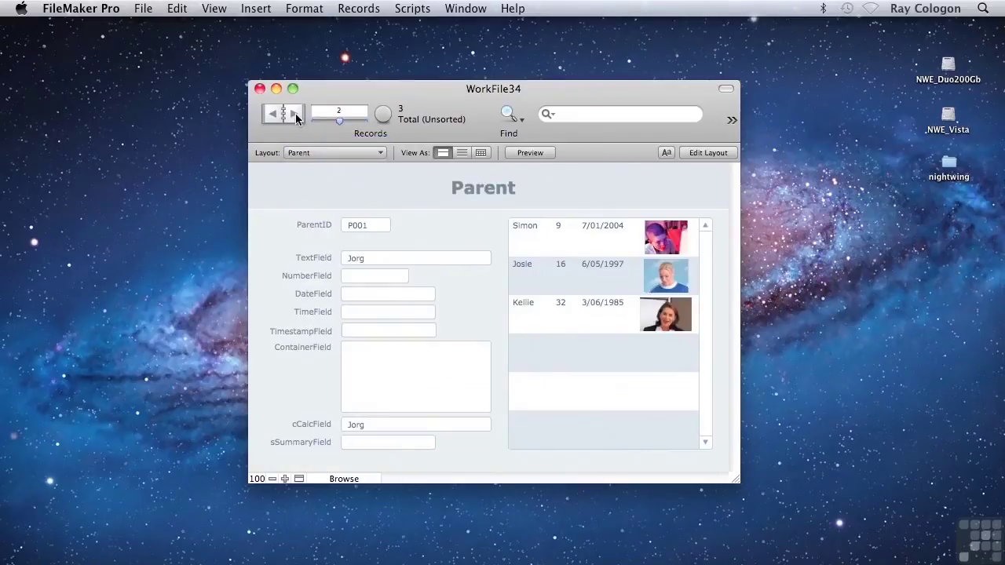
{"action": "left_click", "coordinate": [294, 115]}
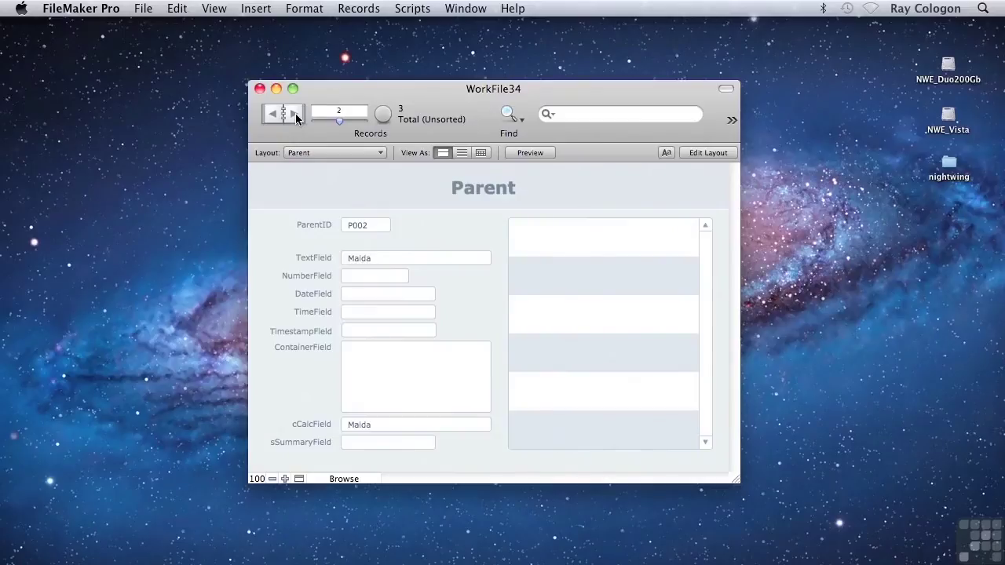
{"action": "left_click", "coordinate": [295, 114]}
{"action": "double_click", "coordinate": [273, 115]}
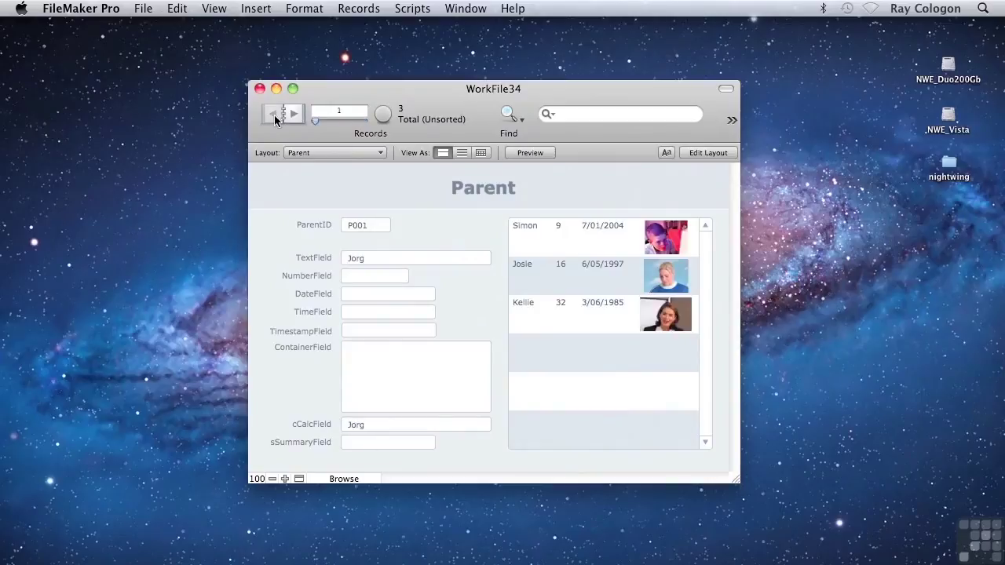
{"action": "left_click", "coordinate": [295, 154]}
{"action": "left_click", "coordinate": [297, 163]}
Step: Add P003 as a second line in child C003's ParentID field and commit
{"action": "left_click", "coordinate": [382, 421]}
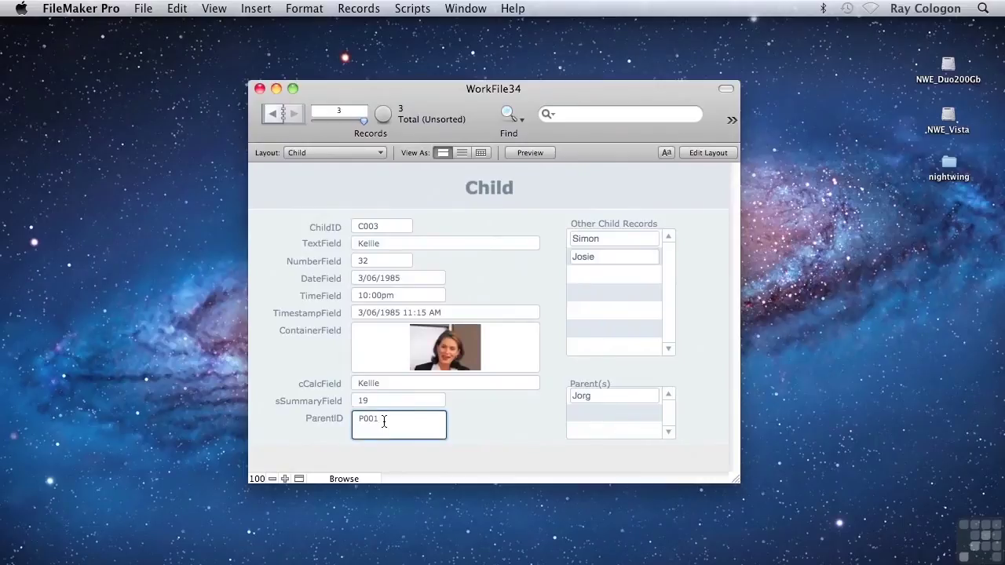
{"action": "key", "text": "Return"}
{"action": "type", "text": "P003"}
{"action": "key", "text": "KP_Enter"}
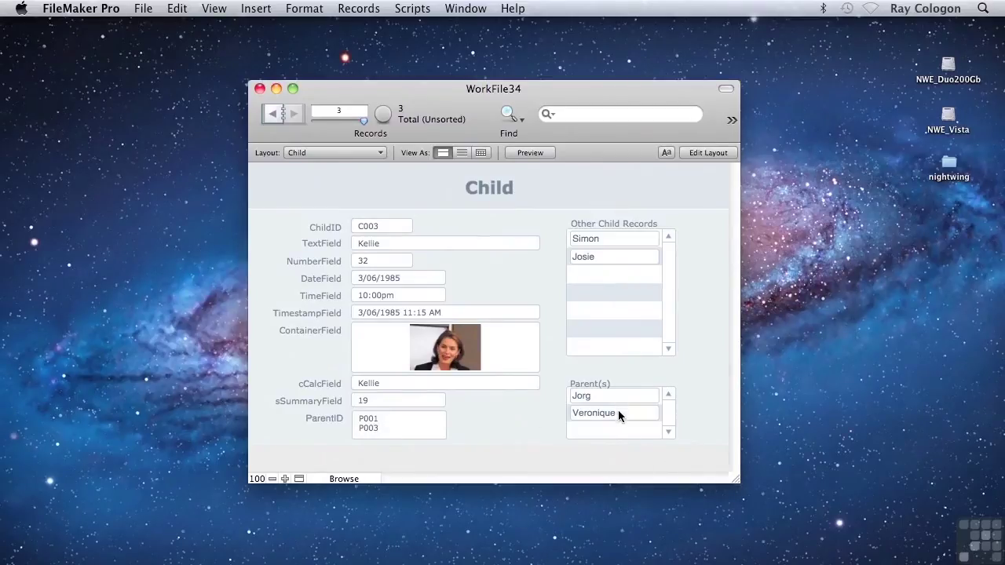
Step: Add P002 as a second parent ID for children C002 and C001, committing each
{"action": "left_click", "coordinate": [272, 114]}
{"action": "left_click", "coordinate": [390, 424]}
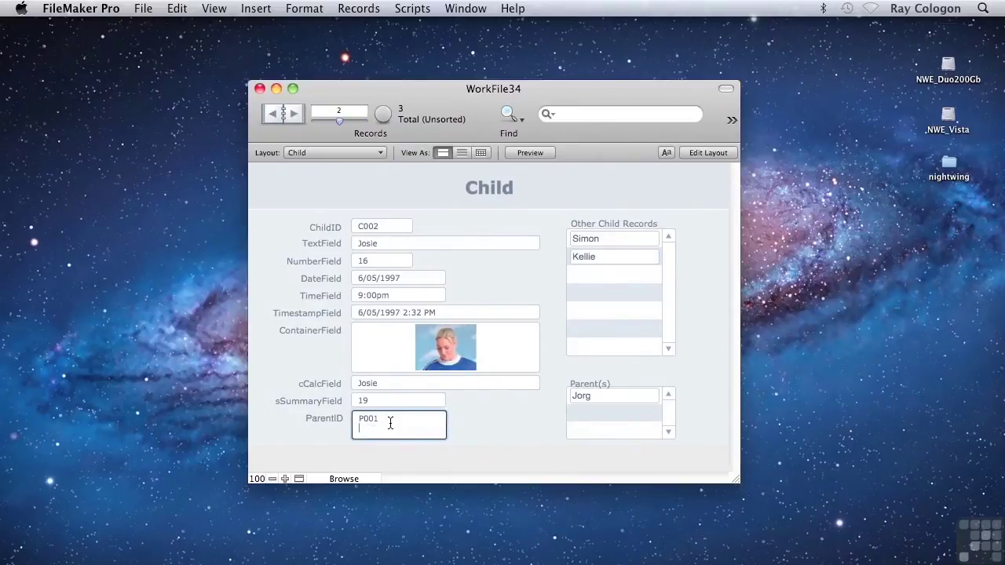
{"action": "type", "text": "P002"}
{"action": "key", "text": "KP_Enter"}
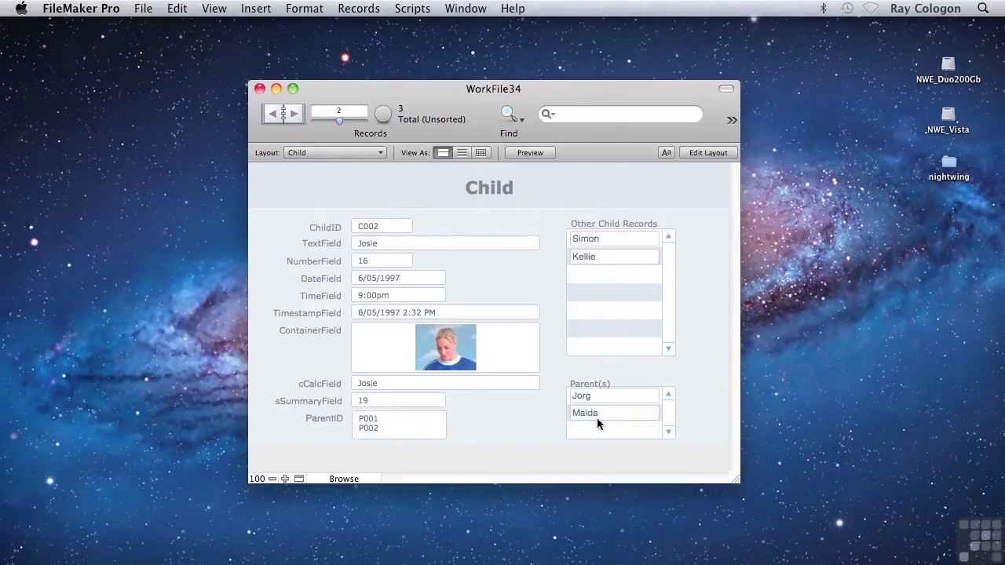
{"action": "left_click", "coordinate": [269, 114]}
{"action": "left_click", "coordinate": [382, 427]}
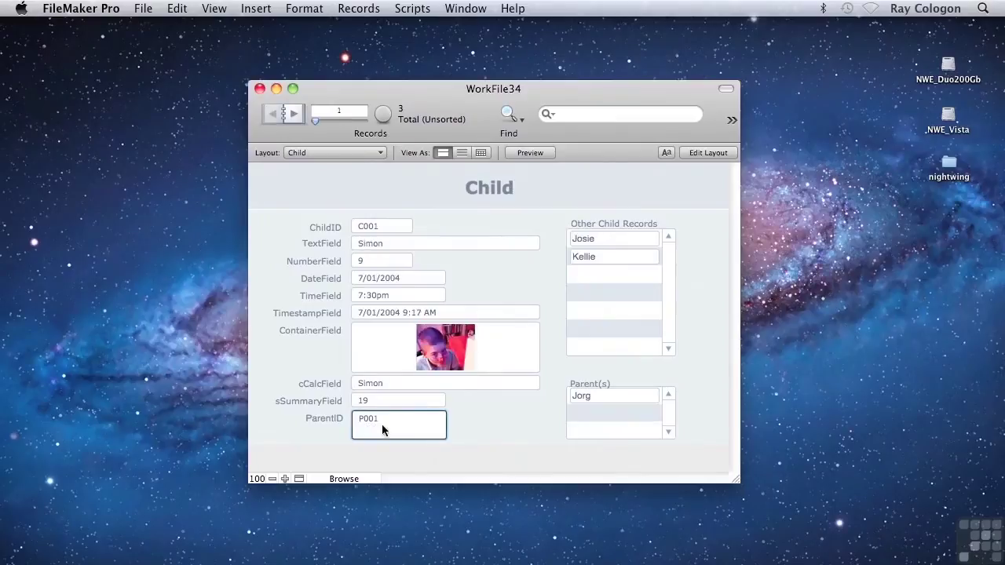
{"action": "key", "text": "Return"}
{"action": "type", "text": "P002"}
{"action": "key", "text": "KP_Enter"}
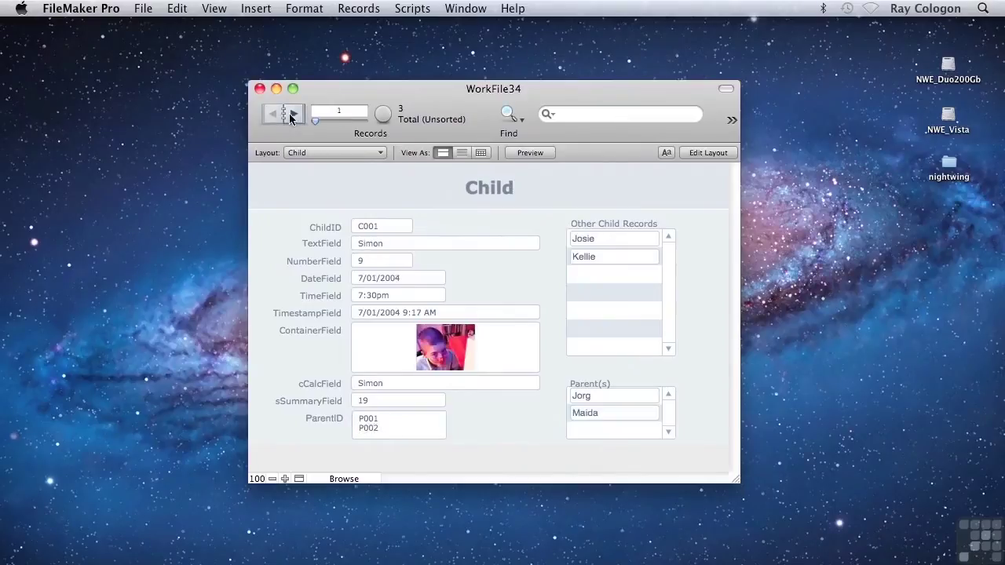
Step: Browse to the third child, then check each Parent record's portal from P001 to P003
{"action": "left_click", "coordinate": [289, 114]}
{"action": "left_click", "coordinate": [289, 114]}
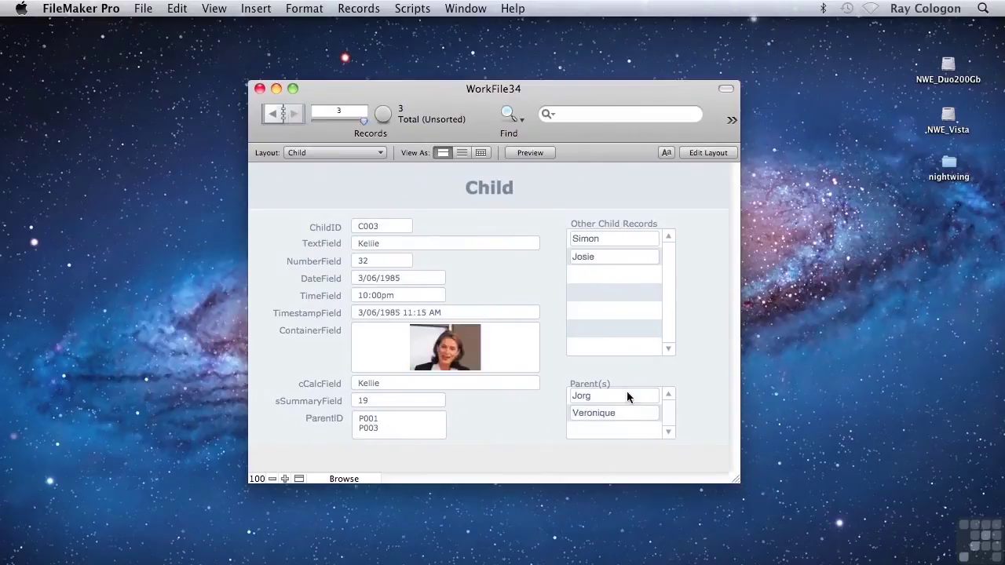
{"action": "left_click", "coordinate": [296, 152]}
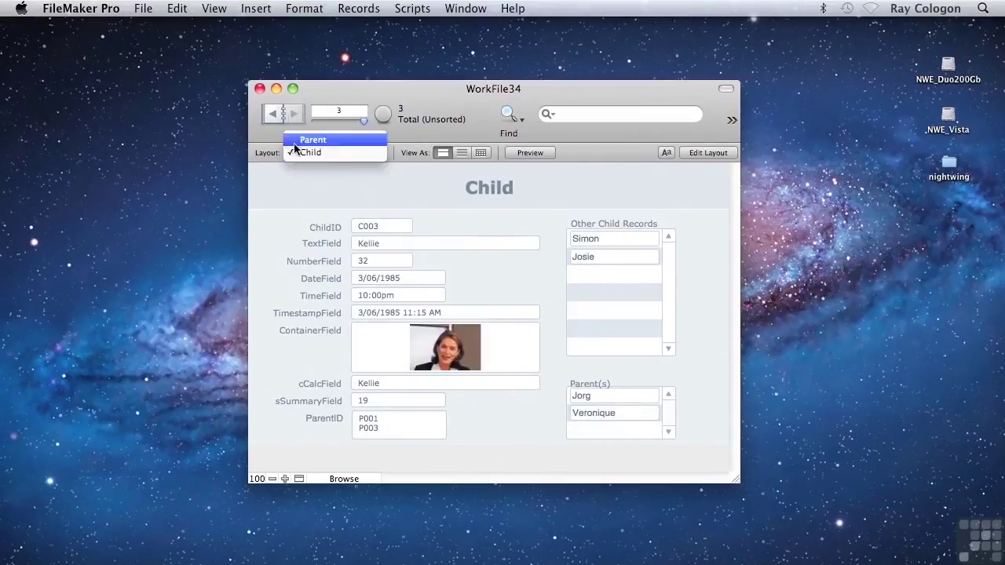
{"action": "left_click", "coordinate": [294, 143]}
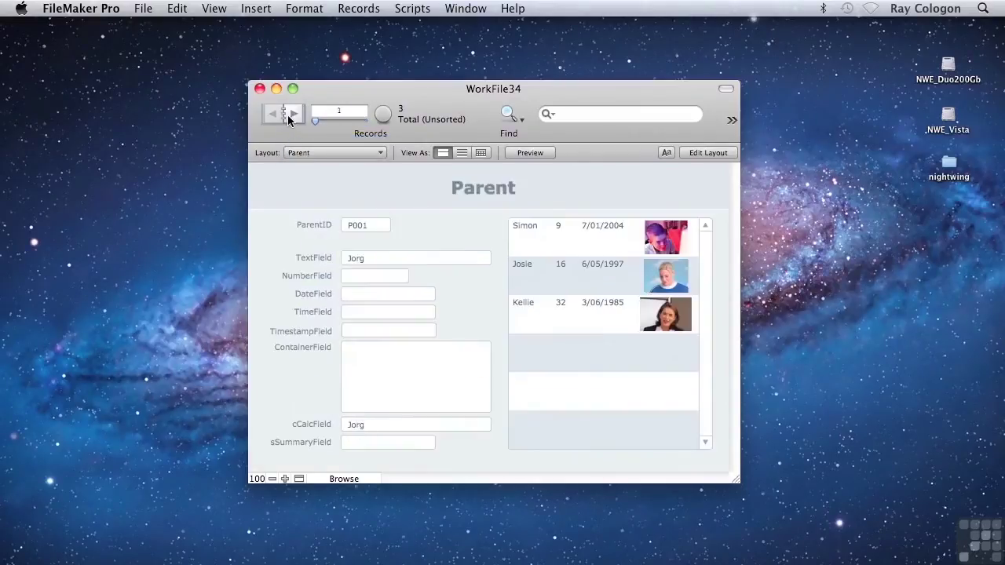
{"action": "left_click", "coordinate": [289, 115]}
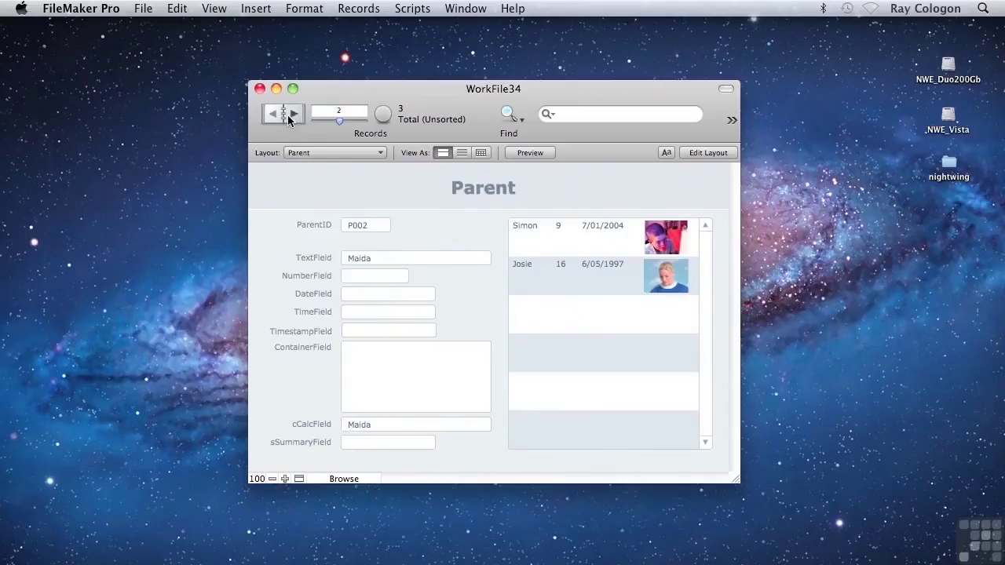
{"action": "left_click", "coordinate": [291, 115]}
{"action": "left_click", "coordinate": [273, 114]}
{"action": "left_click", "coordinate": [273, 115]}
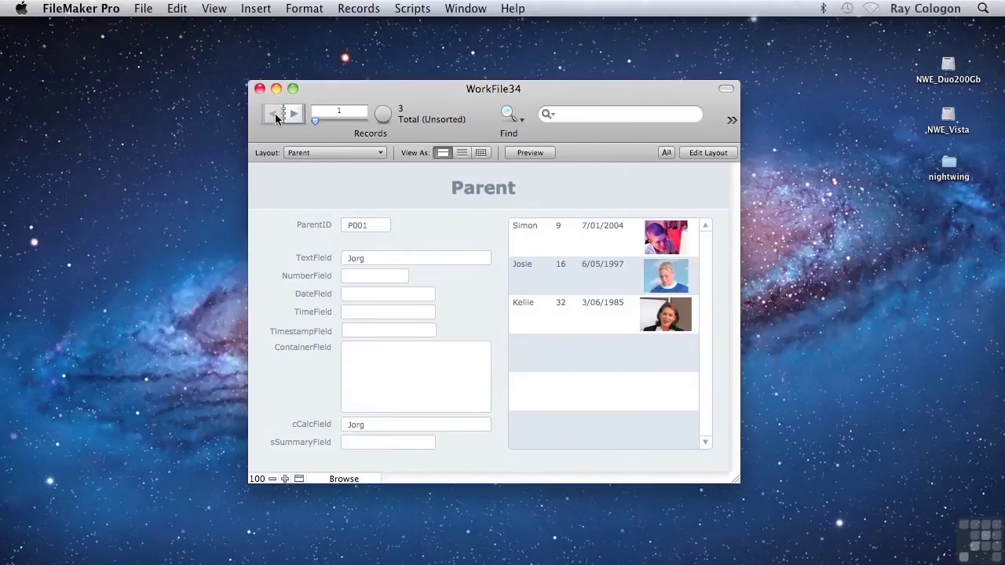
Step: Reopen Manage Database with Shift-Cmd-D to view the Parent, Child and Child_All graph
{"action": "key", "text": "super+shift+d"}
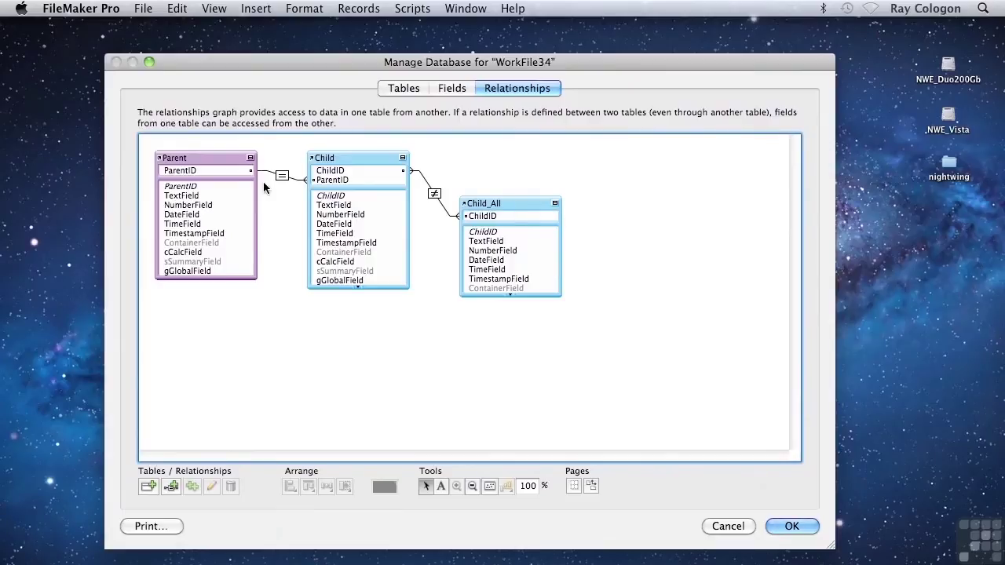
Step: Create a new table named ParentChild_JN
{"action": "left_click", "coordinate": [404, 88]}
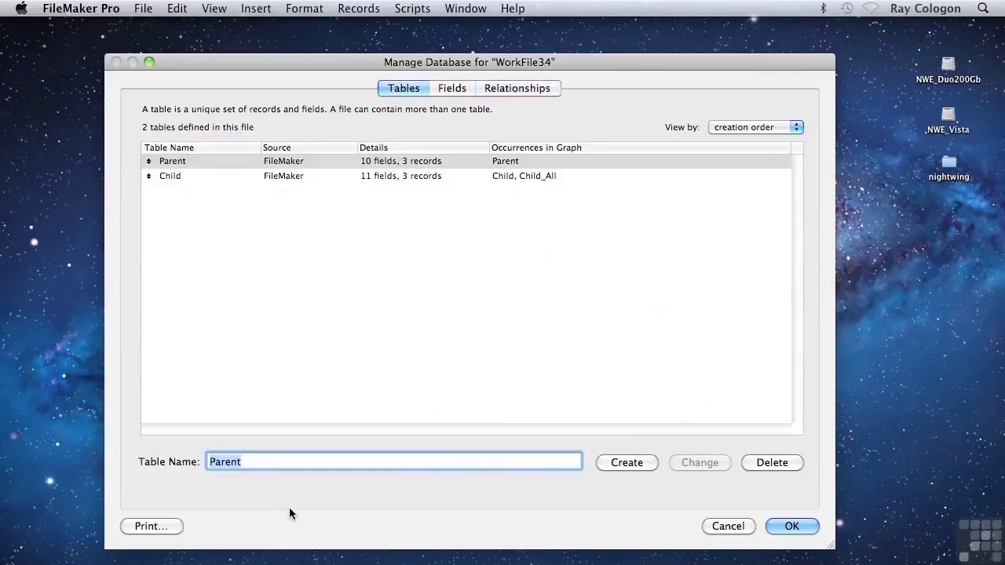
{"action": "type", "text": "ParentChild_JN"}
{"action": "key", "text": "Return"}
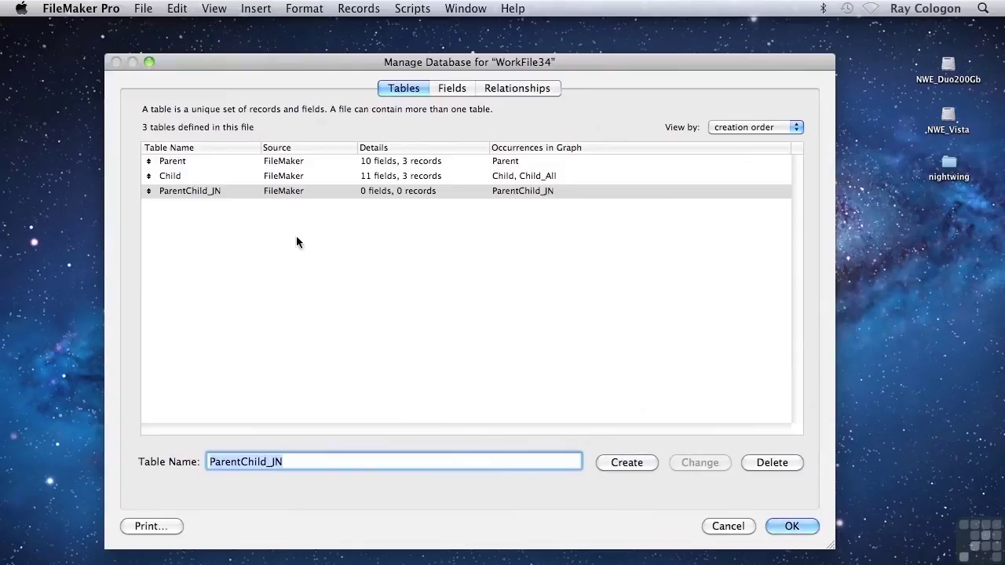
Step: Add a JoinID field that auto-enters serial numbers starting at J001 and cannot be modified
{"action": "double_click", "coordinate": [202, 189]}
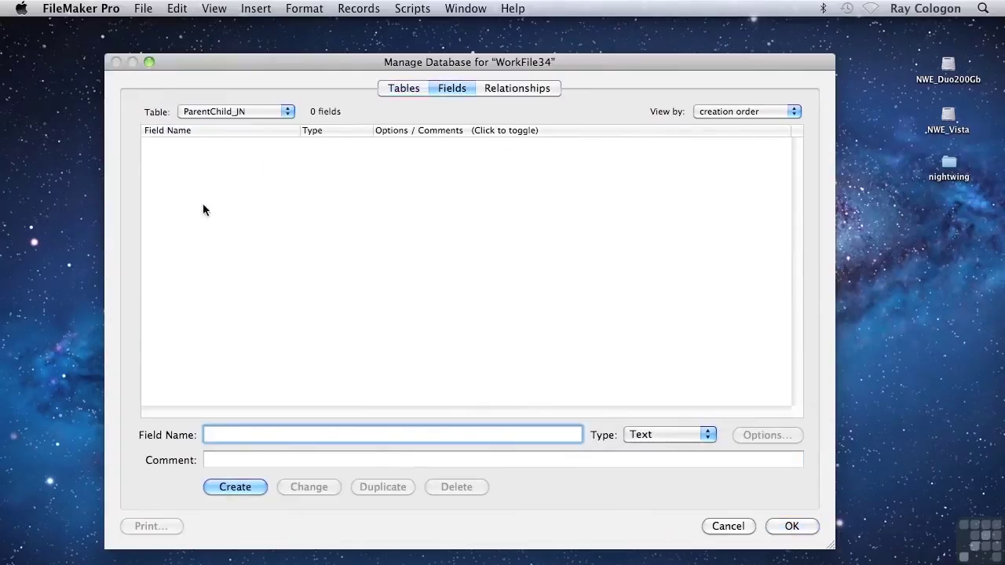
{"action": "type", "text": "JoinID"}
{"action": "key", "text": "Return"}
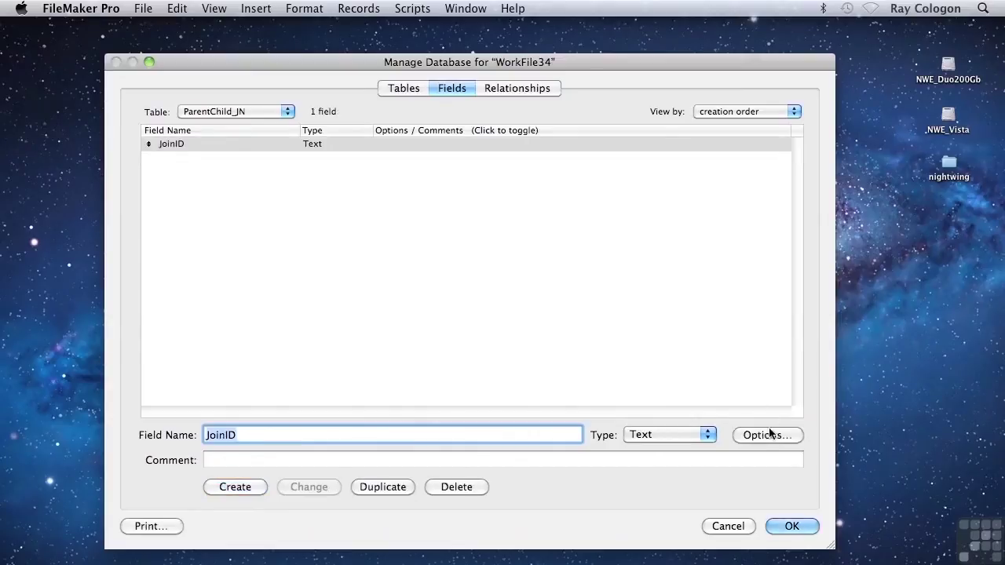
{"action": "left_click", "coordinate": [769, 435]}
{"action": "left_click", "coordinate": [589, 292]}
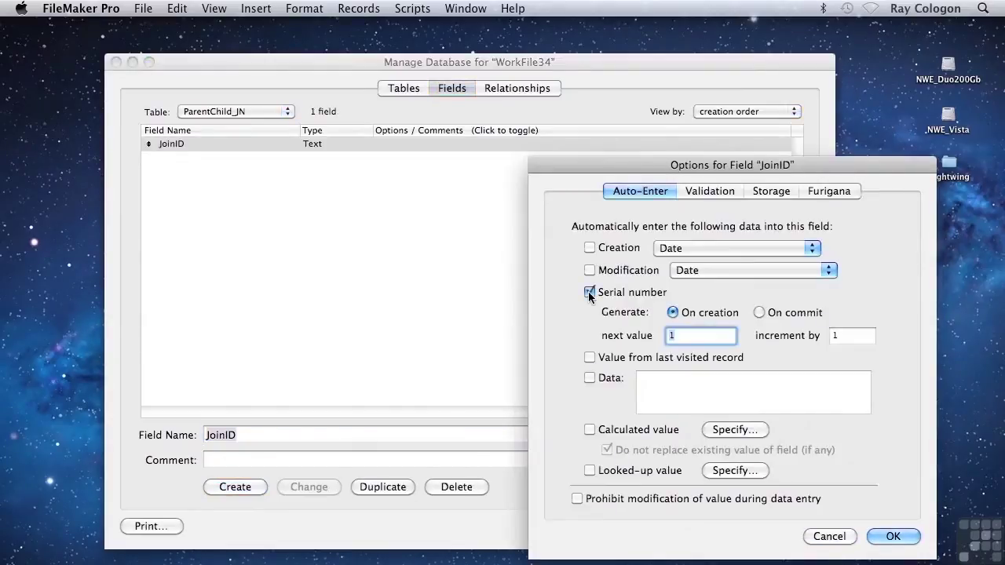
{"action": "type", "text": "J001"}
{"action": "left_click", "coordinate": [578, 499]}
{"action": "left_click", "coordinate": [893, 537]}
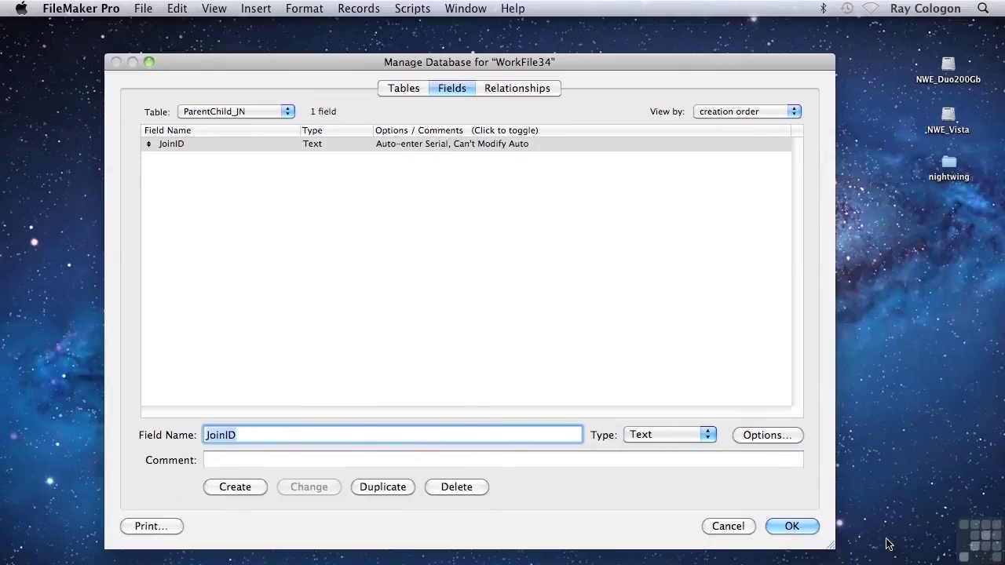
Step: Add ParentID and ChildID text fields to the join table
{"action": "type", "text": "ParentID"}
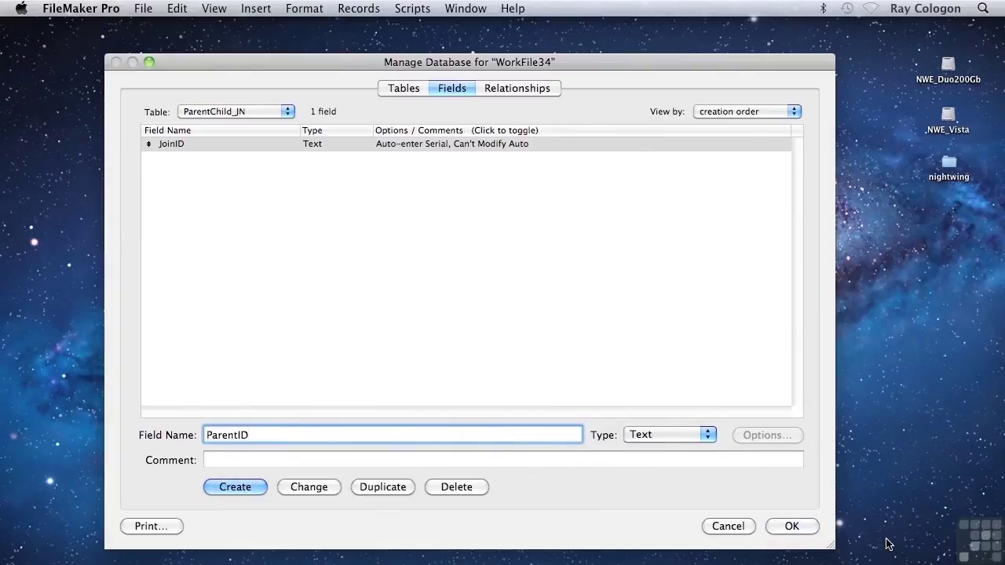
{"action": "key", "text": "Return"}
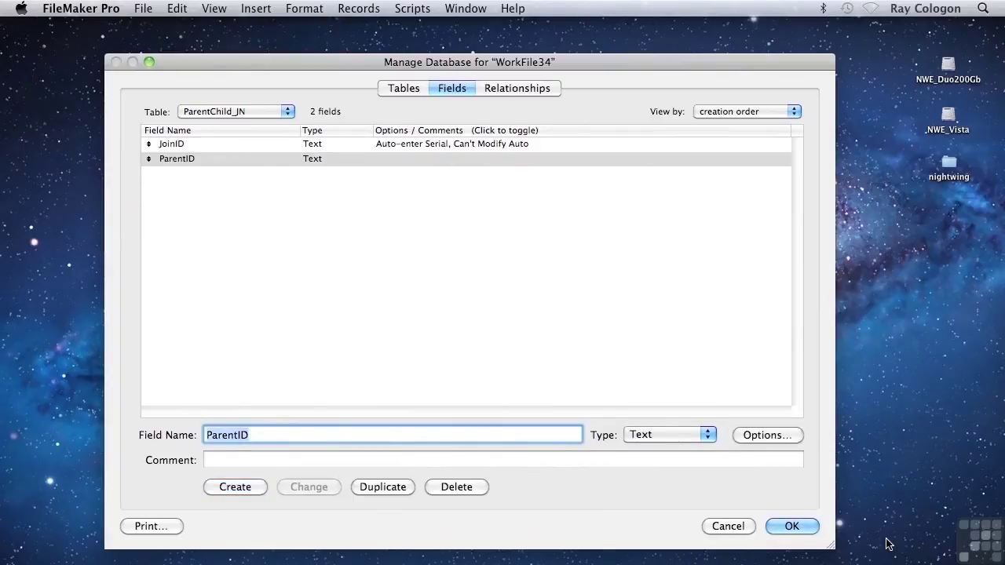
{"action": "type", "text": "ChildID"}
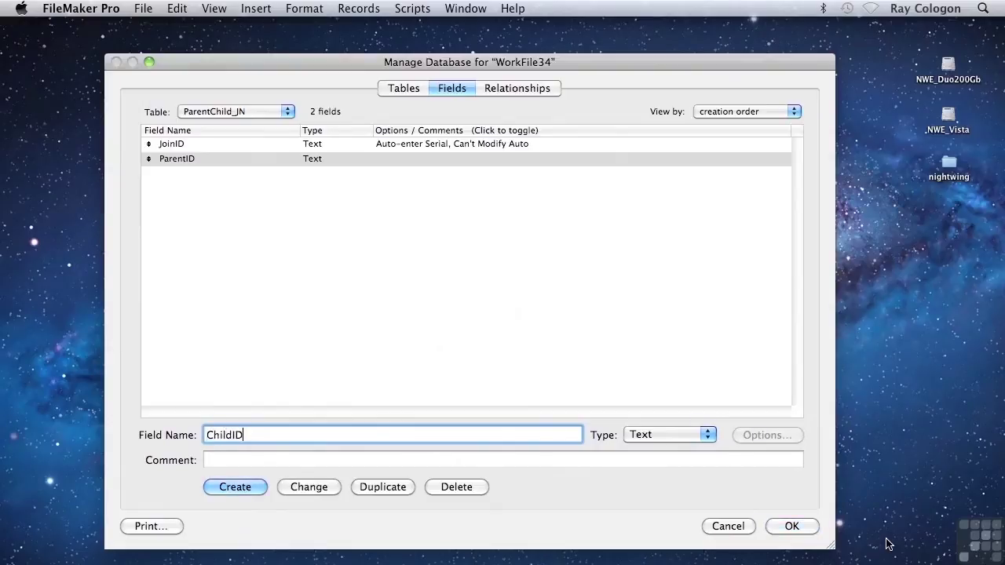
{"action": "key", "text": "Return"}
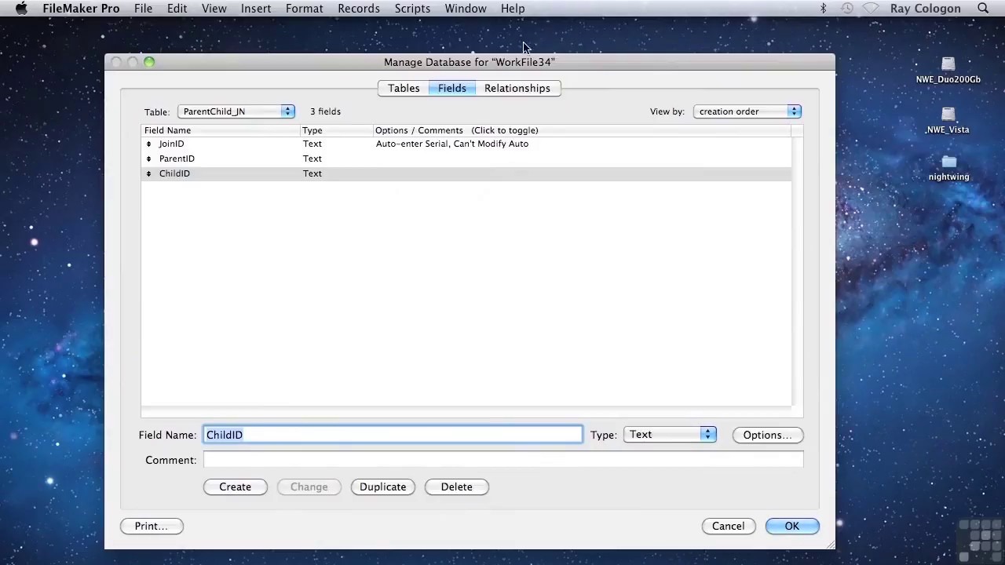
Step: Rearrange the graph tables and delete the direct Parent–Child relationship
{"action": "left_click", "coordinate": [513, 89]}
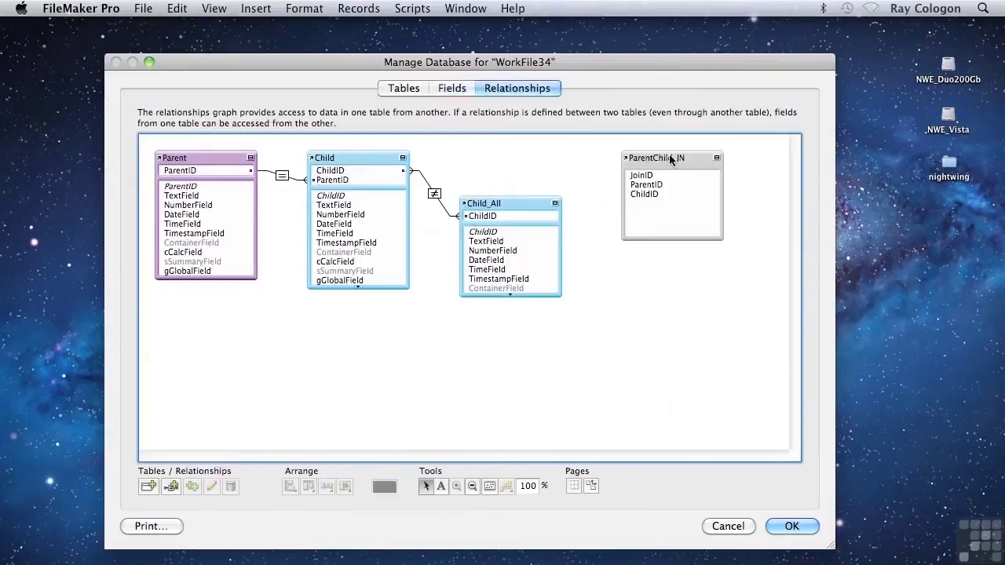
{"action": "left_click_drag", "start_coordinate": [672, 162], "coordinate": [288, 335]}
{"action": "left_click_drag", "start_coordinate": [631, 307], "coordinate": [472, 198]}
{"action": "left_click", "coordinate": [353, 198]}
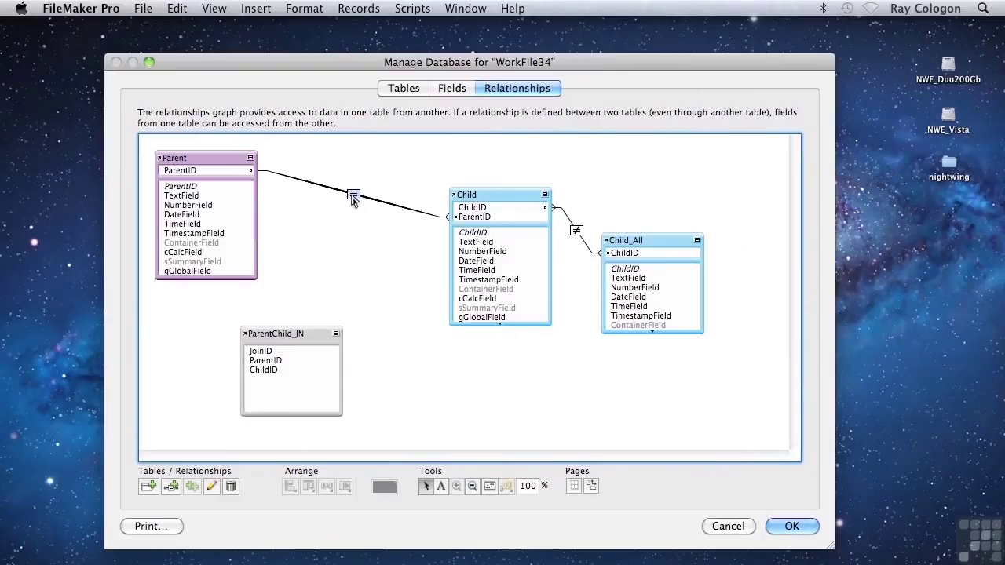
{"action": "key", "text": "Delete"}
Step: Link Parent's ParentID to ParentChild_JN and ParentChild_JN's ChildID to Child
{"action": "left_click_drag", "start_coordinate": [292, 333], "coordinate": [356, 183]}
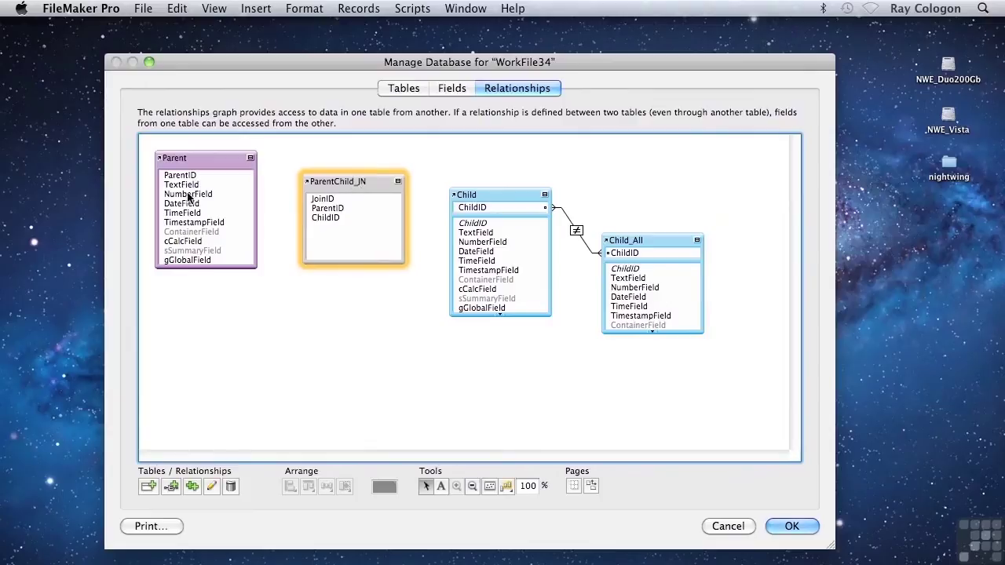
{"action": "left_click_drag", "start_coordinate": [186, 177], "coordinate": [322, 214]}
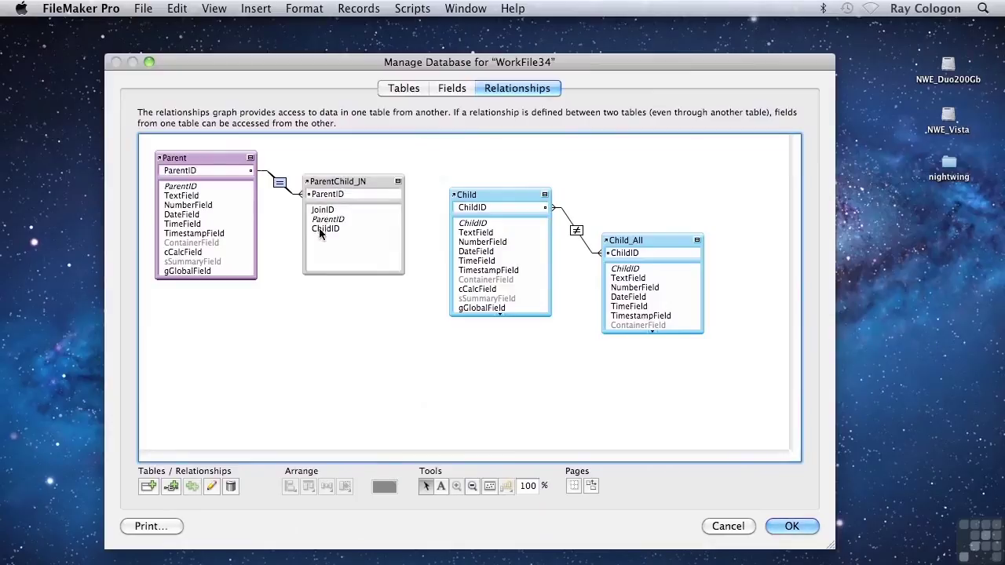
{"action": "left_click_drag", "start_coordinate": [321, 232], "coordinate": [483, 212]}
{"action": "left_click", "coordinate": [398, 182]}
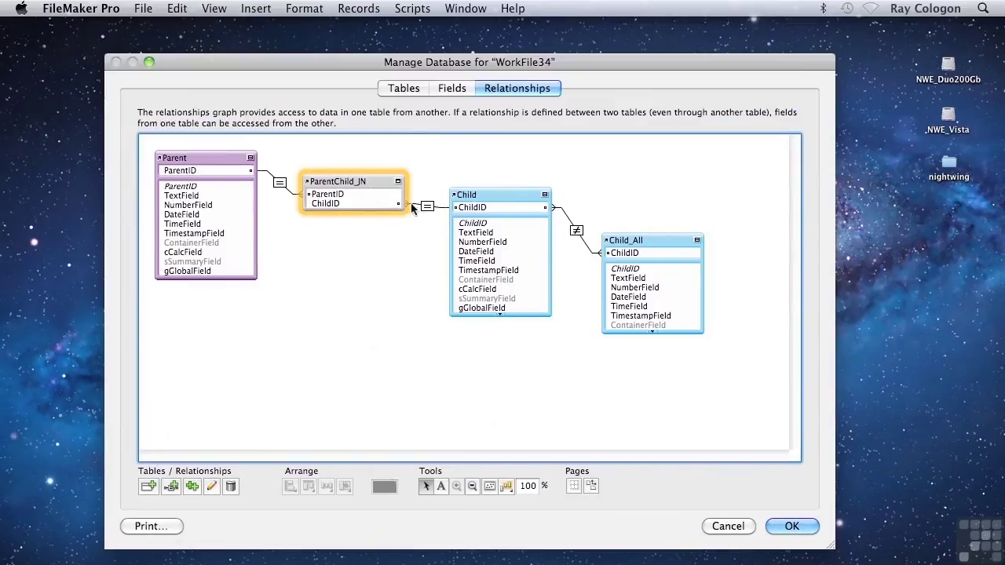
Step: Save the database changes and open a second window on the ParentChild_JN layout
{"action": "left_click", "coordinate": [783, 531]}
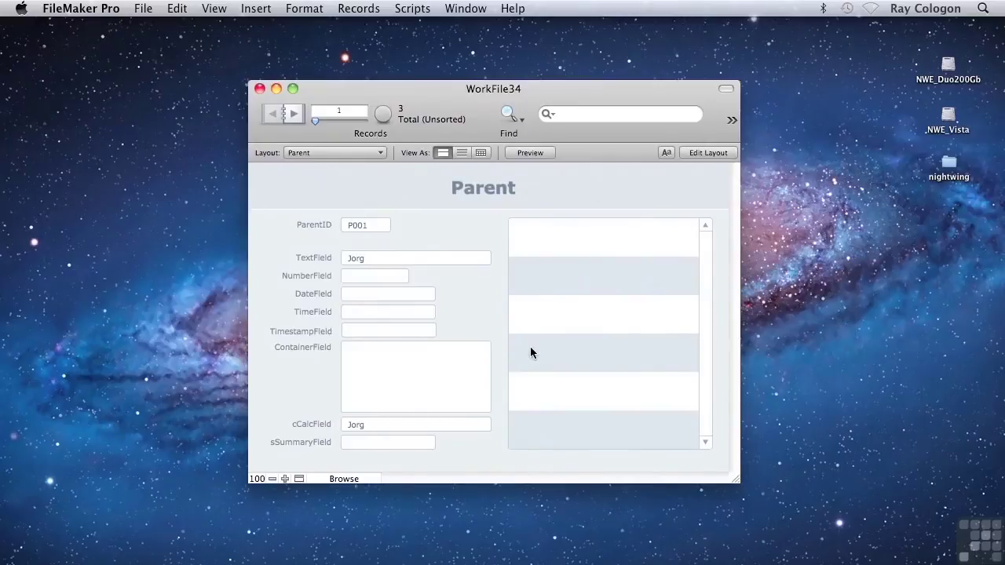
{"action": "left_click", "coordinate": [472, 11]}
{"action": "left_click", "coordinate": [468, 28]}
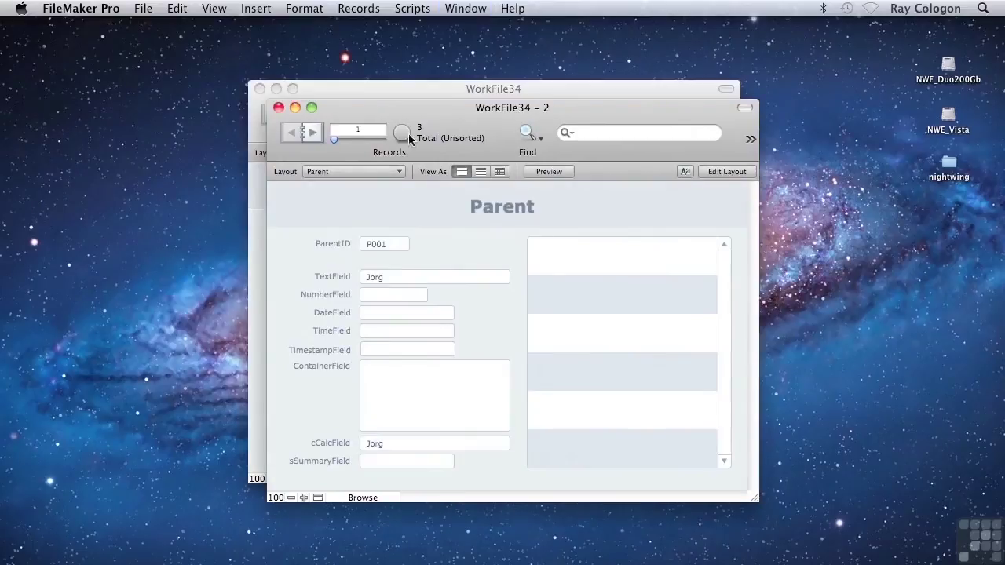
{"action": "left_click", "coordinate": [363, 174]}
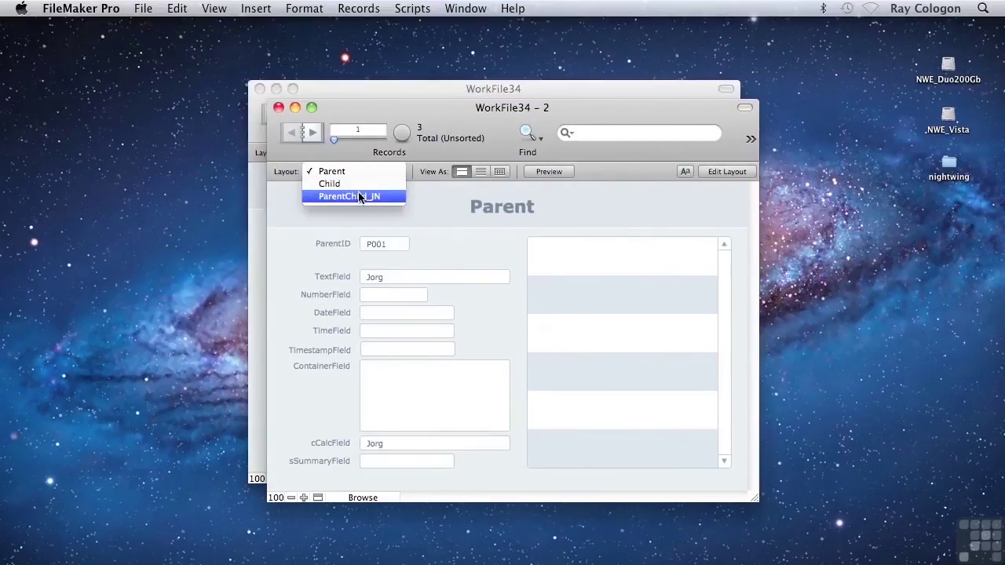
{"action": "left_click", "coordinate": [357, 196]}
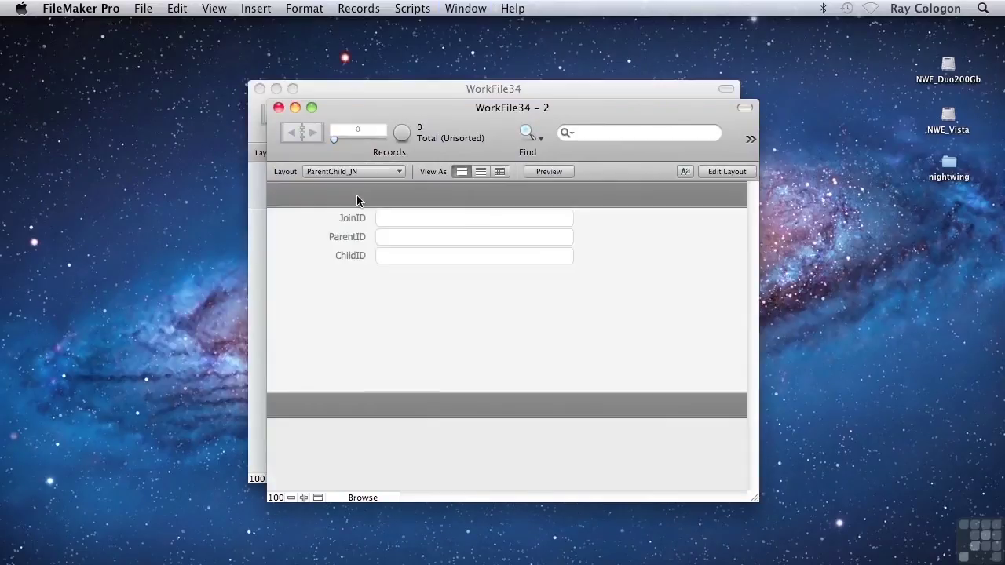
Step: In Layout mode, move labels into the header and line up JoinID, ParentID, ChildID in one row
{"action": "key", "text": "super+l"}
{"action": "left_click_drag", "start_coordinate": [366, 238], "coordinate": [413, 224]}
{"action": "left_click_drag", "start_coordinate": [363, 275], "coordinate": [383, 241]}
{"action": "left_click", "coordinate": [402, 240]}
{"action": "left_click_drag", "start_coordinate": [567, 239], "coordinate": [478, 239]}
{"action": "left_click_drag", "start_coordinate": [470, 278], "coordinate": [569, 243]}
{"action": "left_click", "coordinate": [464, 243], "text": "shift"}
{"action": "left_click", "coordinate": [831, 434]}
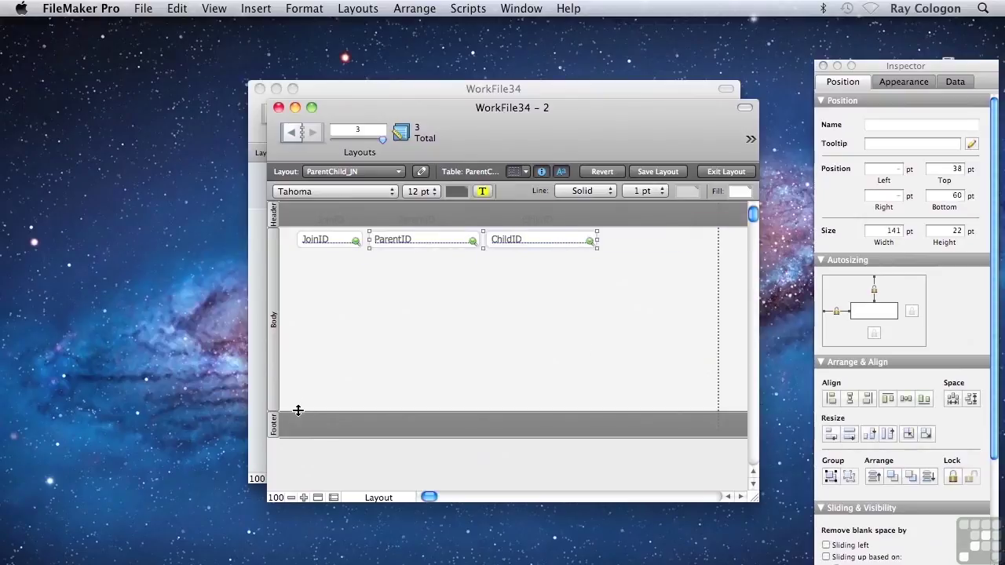
Step: Raise the footer just below the fields and return to Browse mode
{"action": "left_click_drag", "start_coordinate": [299, 412], "coordinate": [316, 248]}
{"action": "left_click", "coordinate": [315, 239]}
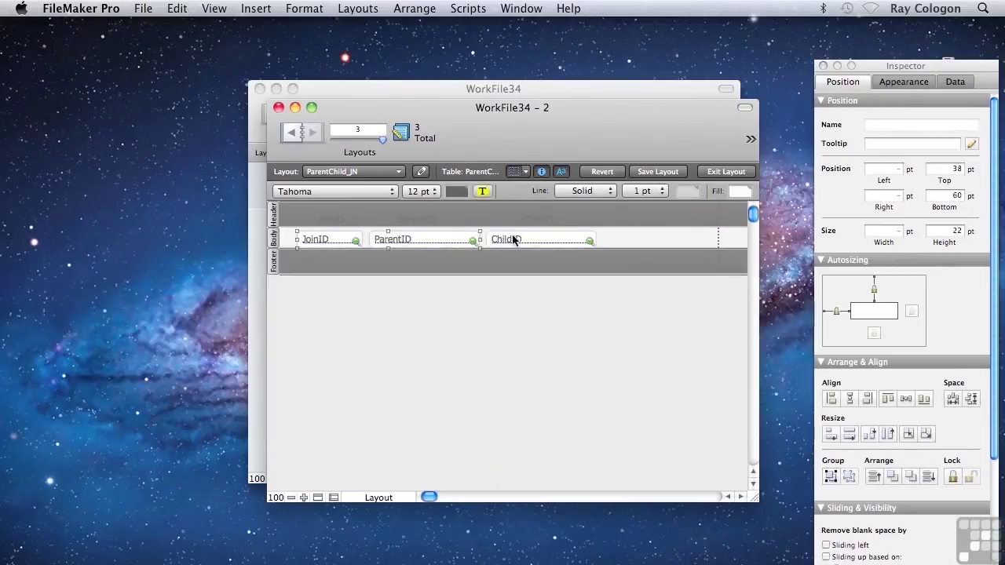
{"action": "key", "text": "super+a"}
{"action": "key", "text": "super+b"}
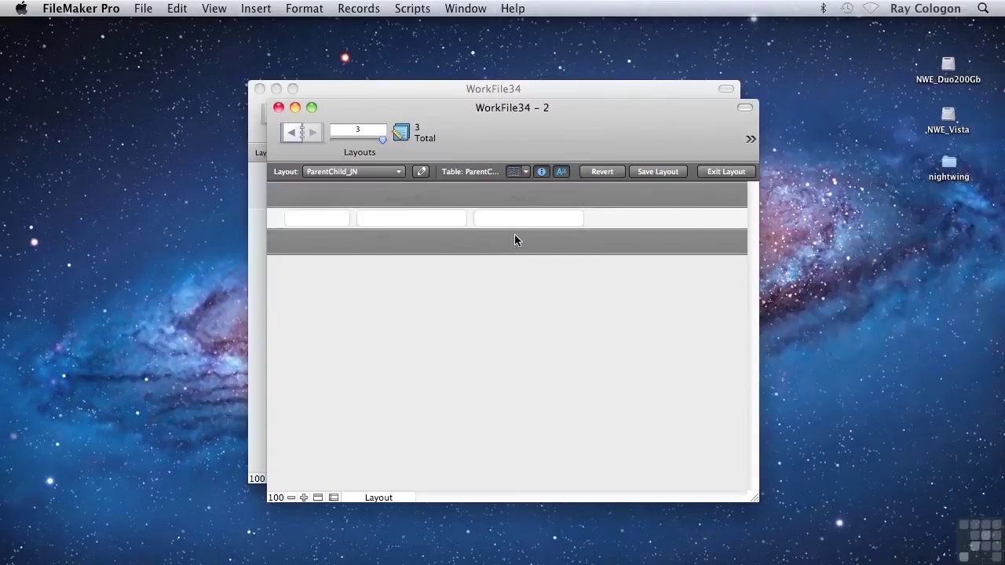
Step: In List view, create a join record with ParentID P001 and ChildID C001
{"action": "left_click", "coordinate": [481, 171]}
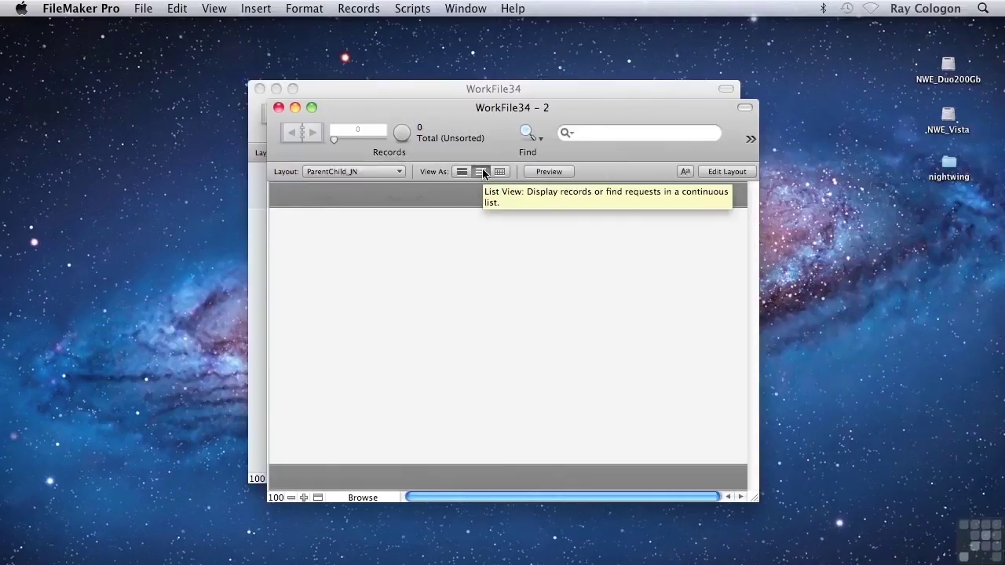
{"action": "key", "text": "super+n"}
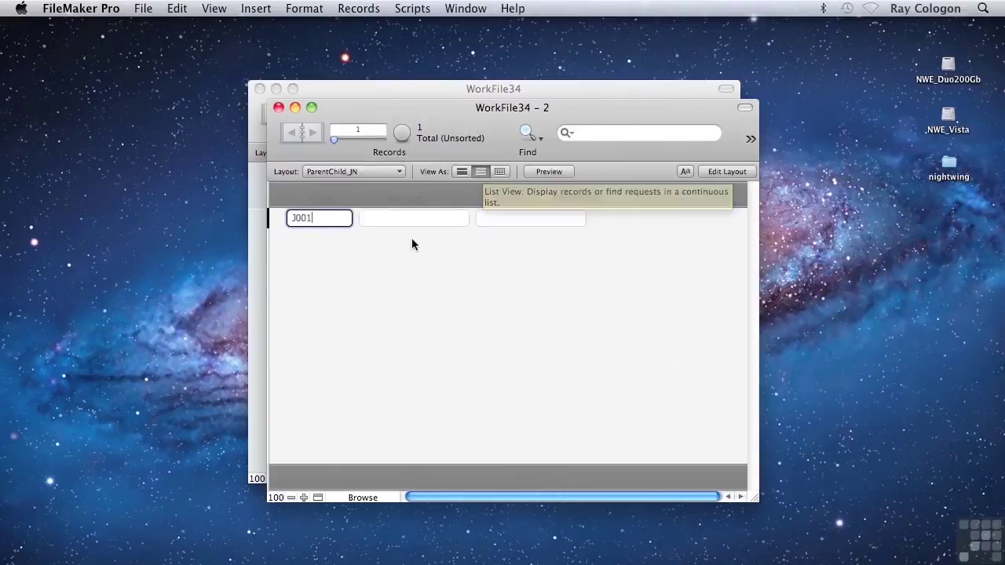
{"action": "left_click", "coordinate": [392, 218]}
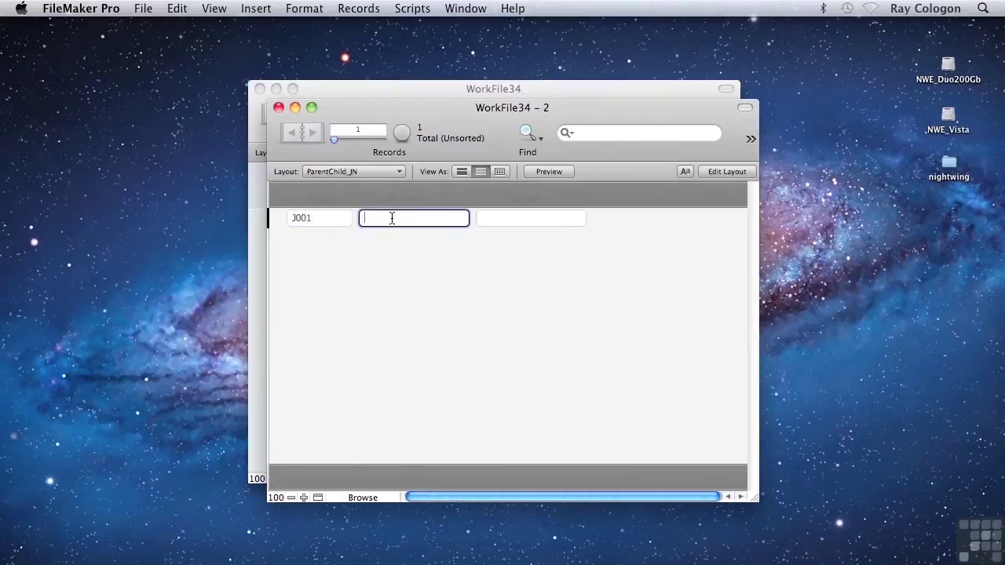
{"action": "type", "text": "P001"}
{"action": "key", "text": "Tab"}
{"action": "type", "text": "C001"}
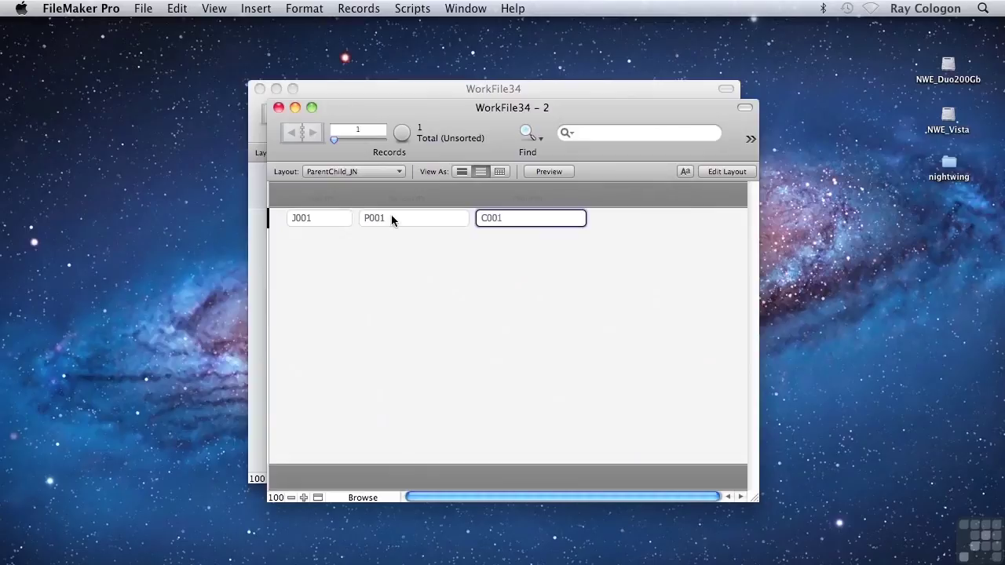
{"action": "key", "text": "KP_Enter"}
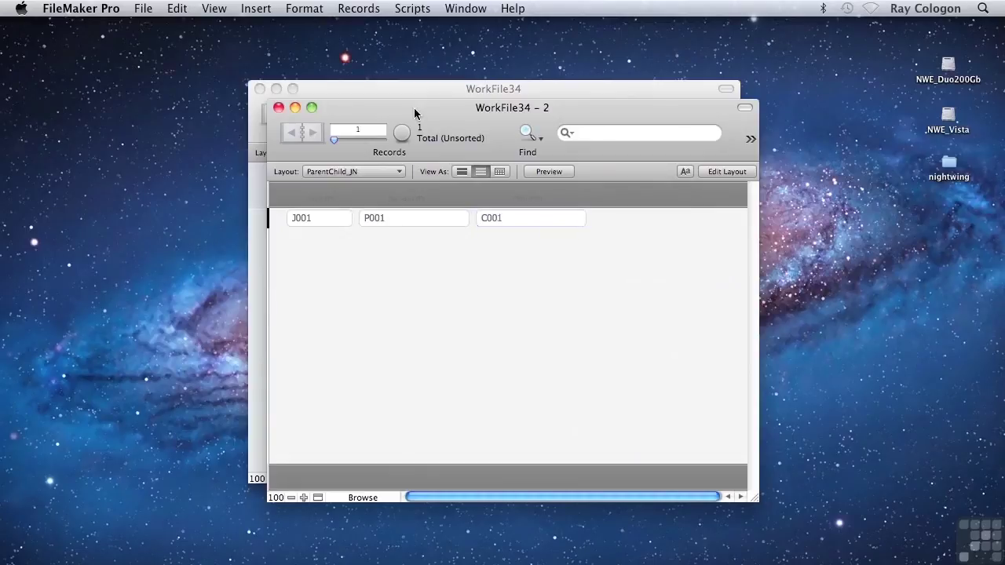
Step: Arrange both windows and duplicate the record as a P001–C002 link, checking the Parent portal
{"action": "left_click_drag", "start_coordinate": [414, 108], "coordinate": [558, 184]}
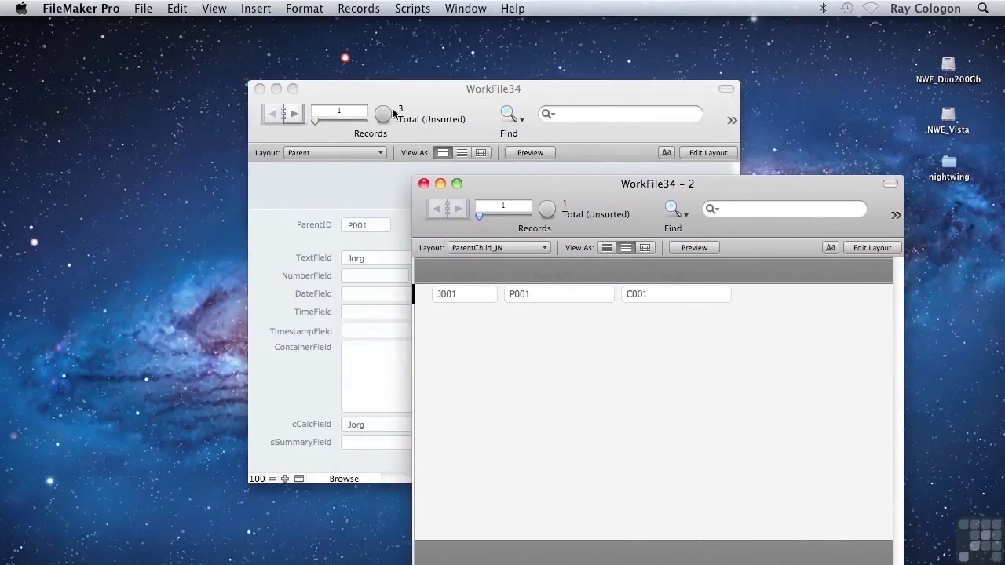
{"action": "left_click_drag", "start_coordinate": [394, 98], "coordinate": [222, 62]}
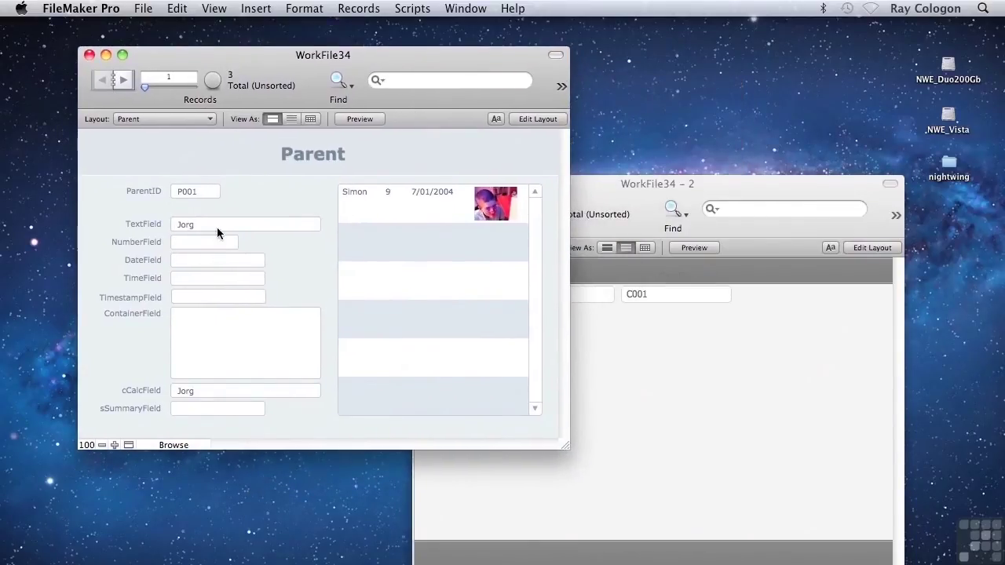
{"action": "left_click", "coordinate": [730, 358]}
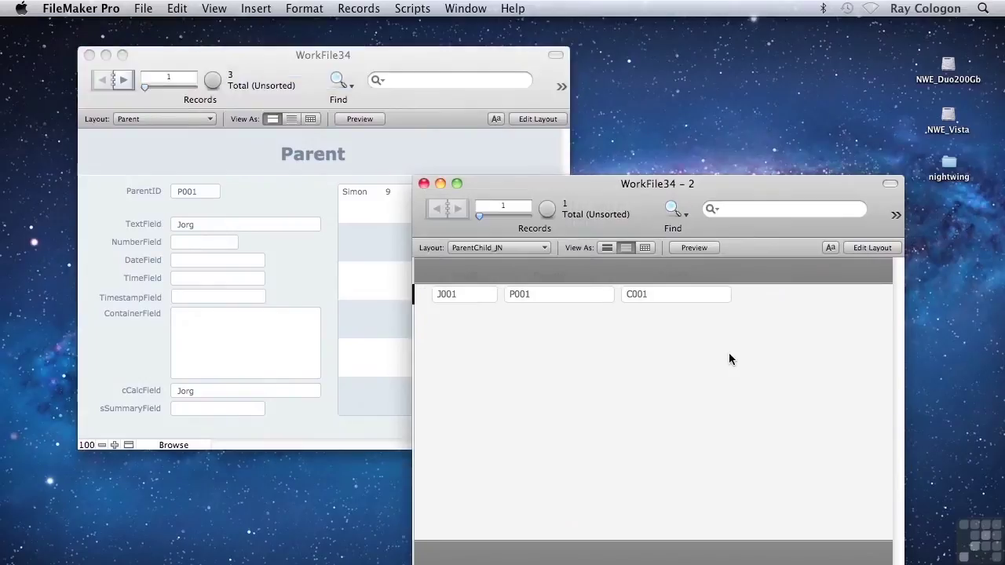
{"action": "key", "text": "super+d"}
{"action": "left_click_drag", "start_coordinate": [640, 314], "coordinate": [650, 317]}
{"action": "type", "text": "2"}
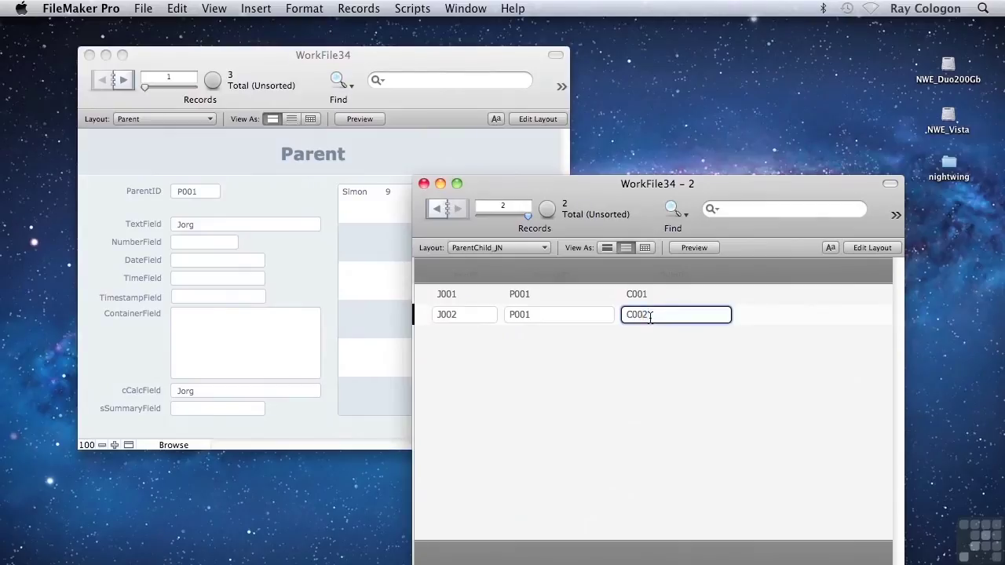
{"action": "left_click_drag", "start_coordinate": [442, 185], "coordinate": [492, 202]}
{"action": "left_click", "coordinate": [380, 168]}
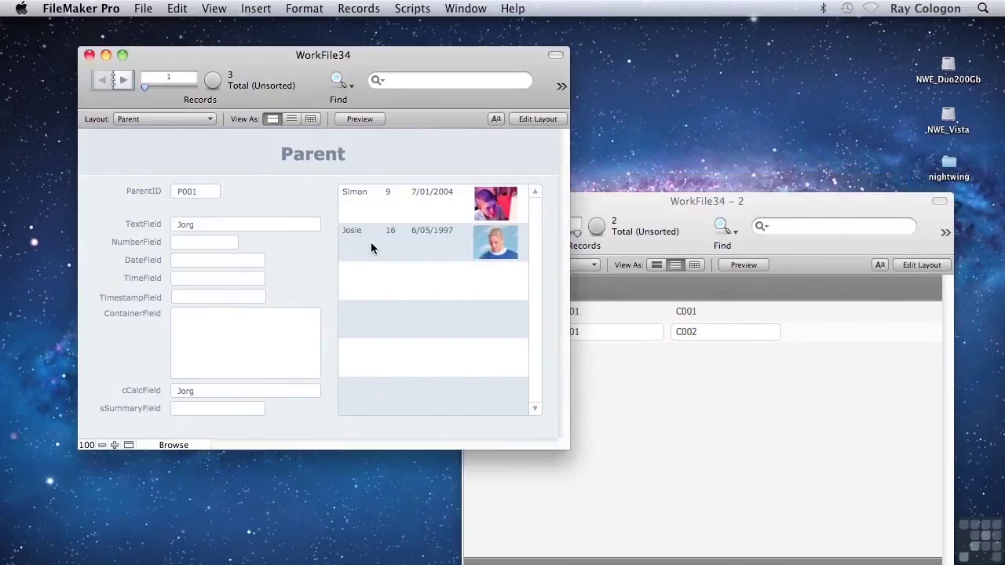
Step: Duplicate again as a P001–C003 join record, commit it, and view the Parent portal
{"action": "left_click", "coordinate": [640, 383]}
{"action": "key", "text": "super+d"}
{"action": "left_click", "coordinate": [700, 352]}
{"action": "key", "text": "BackSpace"}
{"action": "type", "text": "3"}
{"action": "key", "text": "KP_Enter"}
{"action": "left_click", "coordinate": [288, 157]}
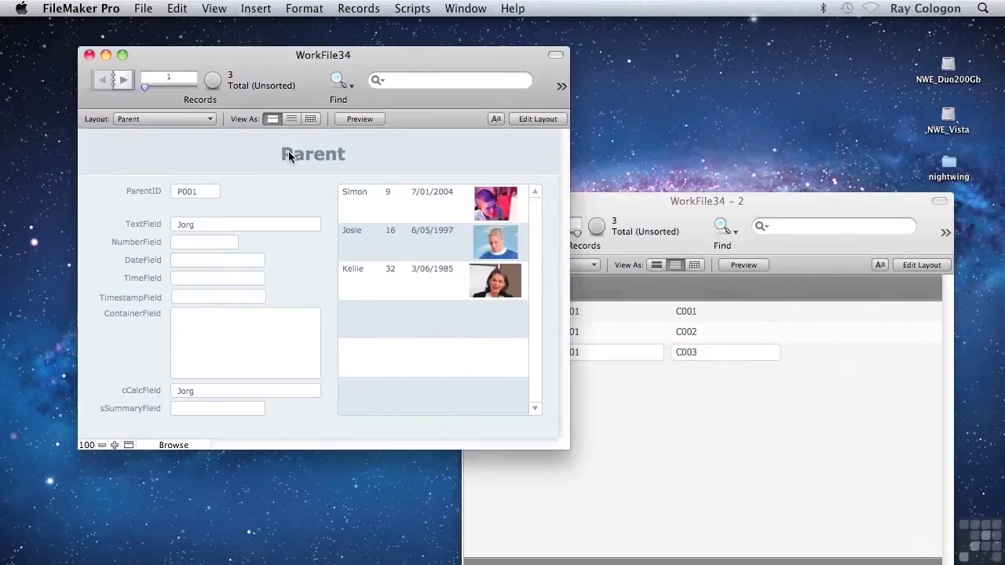
Step: Add join records J004 and J005 linking parent P002 to children C001 and C002
{"action": "left_click", "coordinate": [698, 405]}
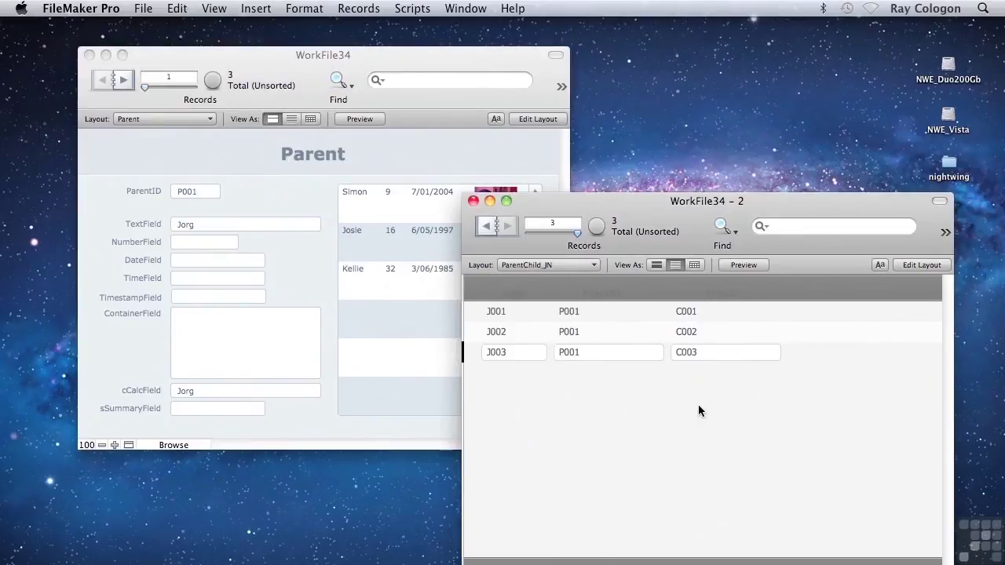
{"action": "key", "text": "super+n"}
{"action": "key", "text": "Tab"}
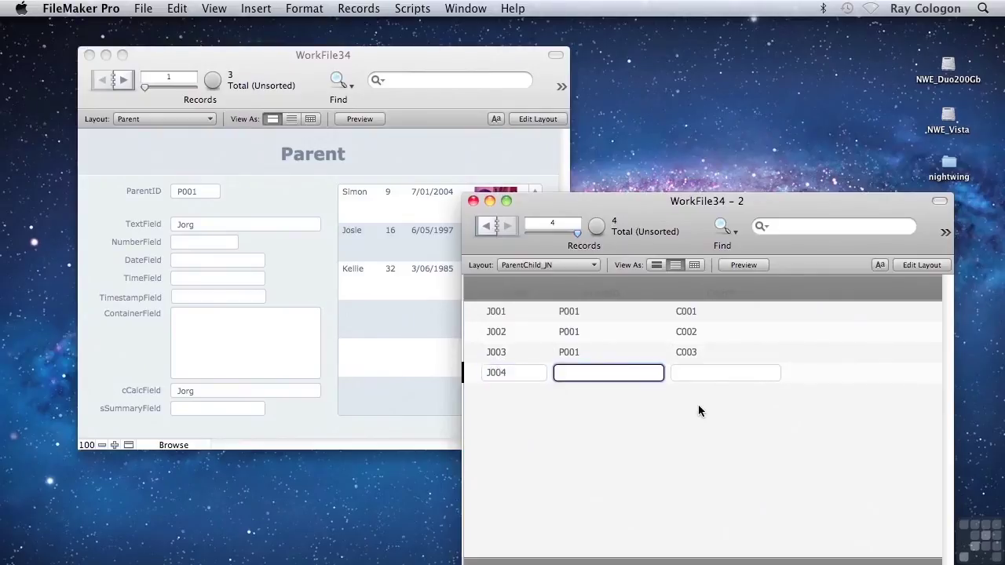
{"action": "type", "text": "P002"}
{"action": "key", "text": "Tab"}
{"action": "type", "text": "C001"}
{"action": "key", "text": "super+d"}
{"action": "left_click", "coordinate": [693, 394]}
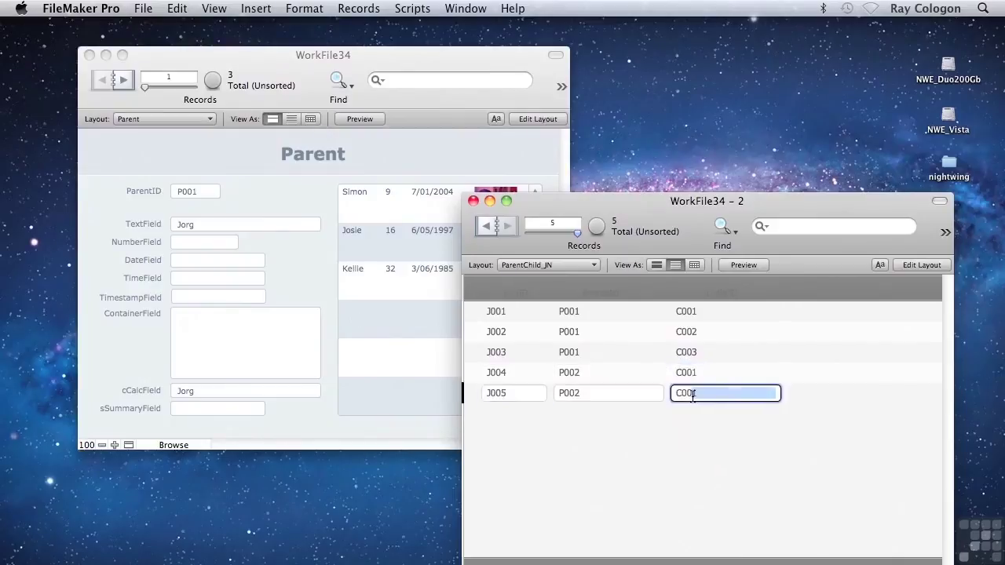
{"action": "type", "text": "2"}
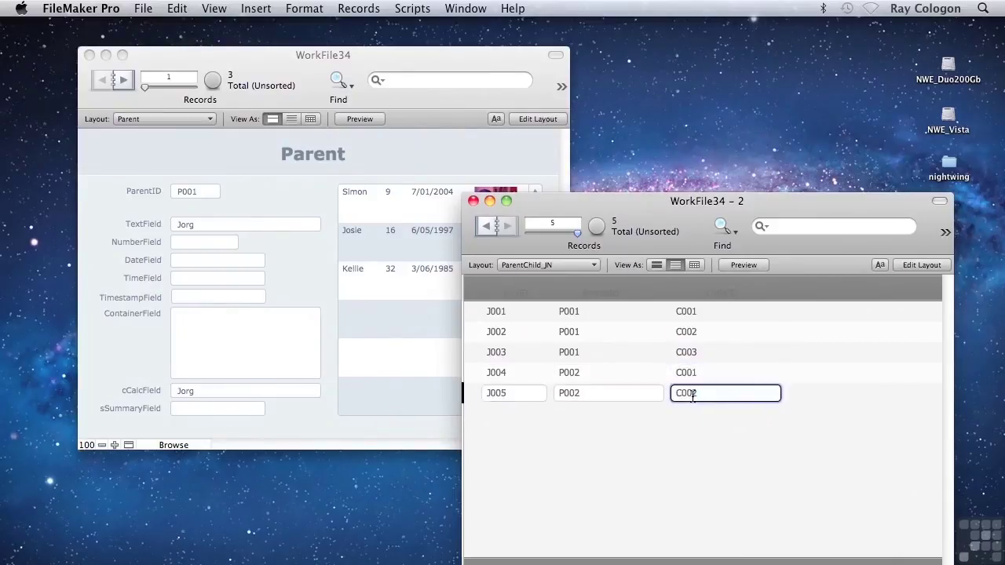
Step: Create record J006 with ParentID P003 and ChildID C003 and commit it
{"action": "key", "text": "super+n"}
{"action": "left_click", "coordinate": [628, 415]}
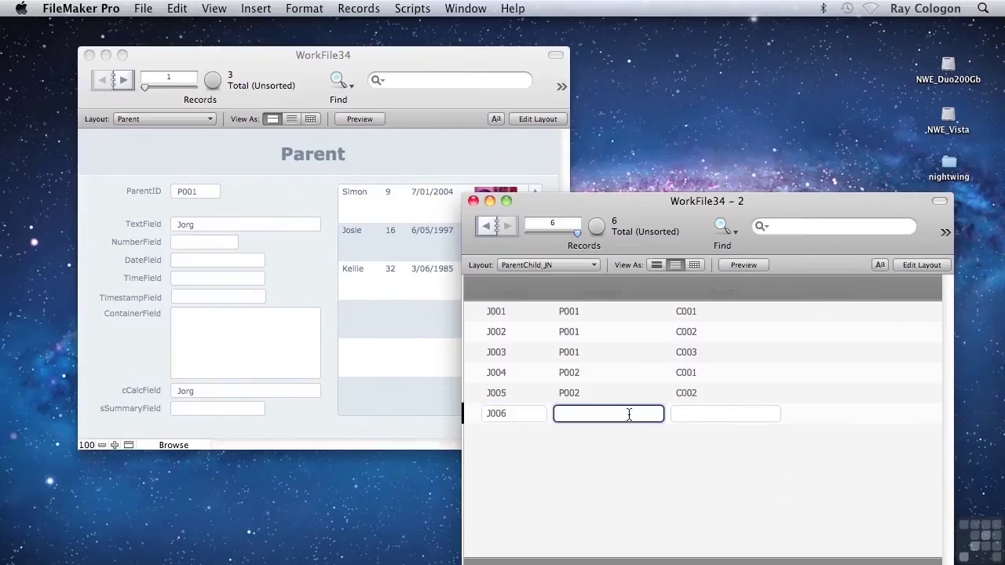
{"action": "type", "text": "P003"}
{"action": "key", "text": "Tab"}
{"action": "type", "text": "C003"}
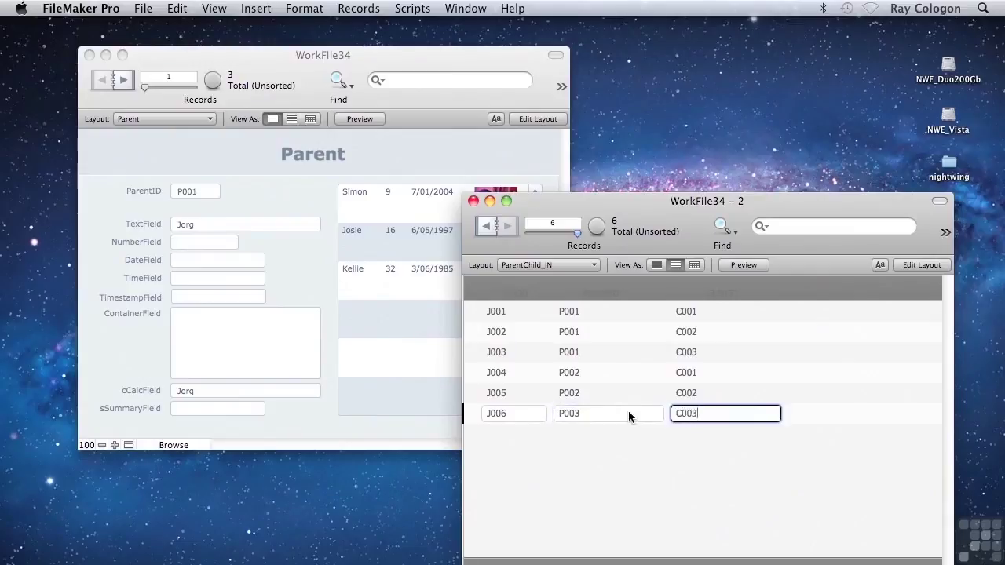
{"action": "key", "text": "KP_Enter"}
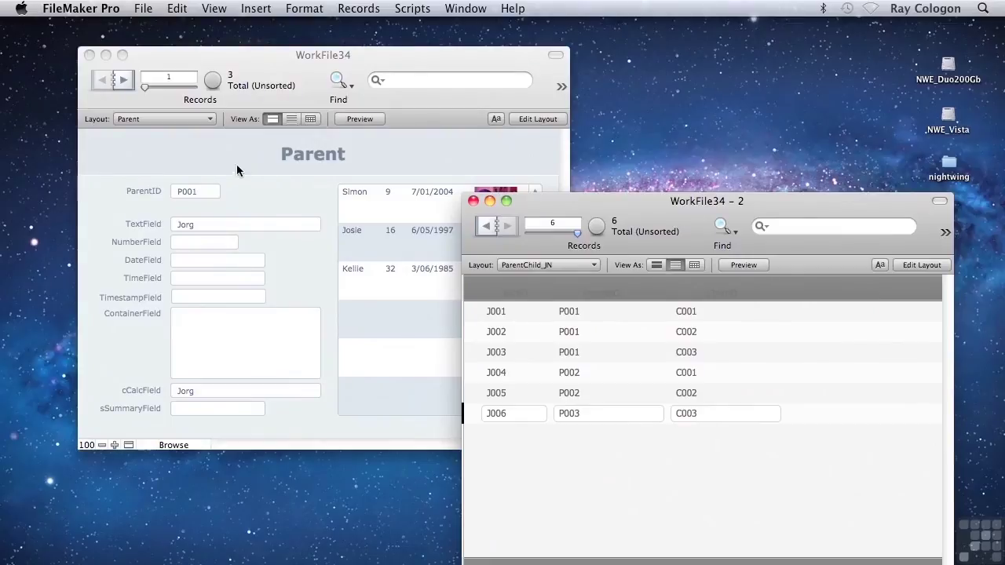
Step: Browse parents P002 and P003, then show child C001 on the Child layout beside the join window
{"action": "left_click", "coordinate": [206, 150]}
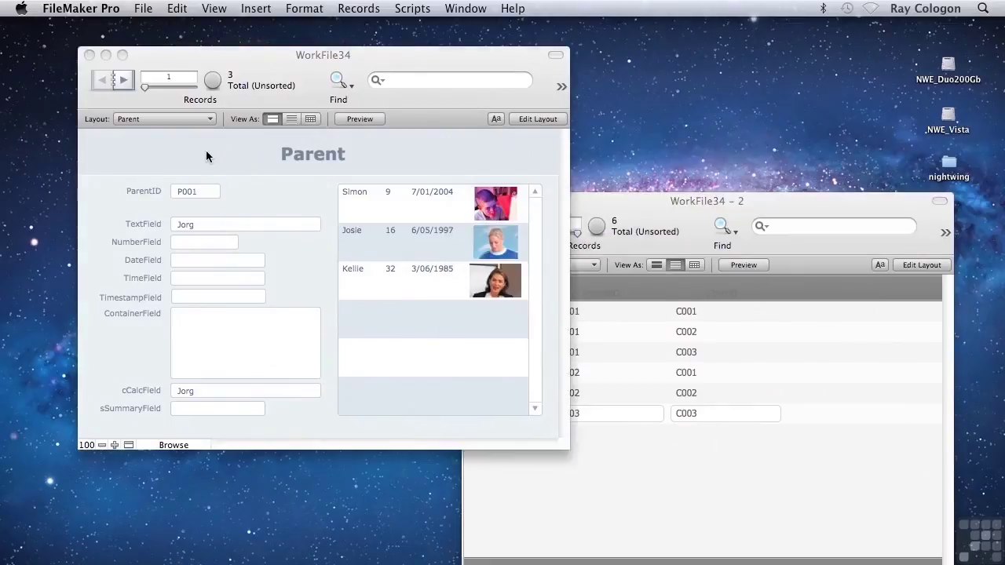
{"action": "left_click", "coordinate": [122, 80]}
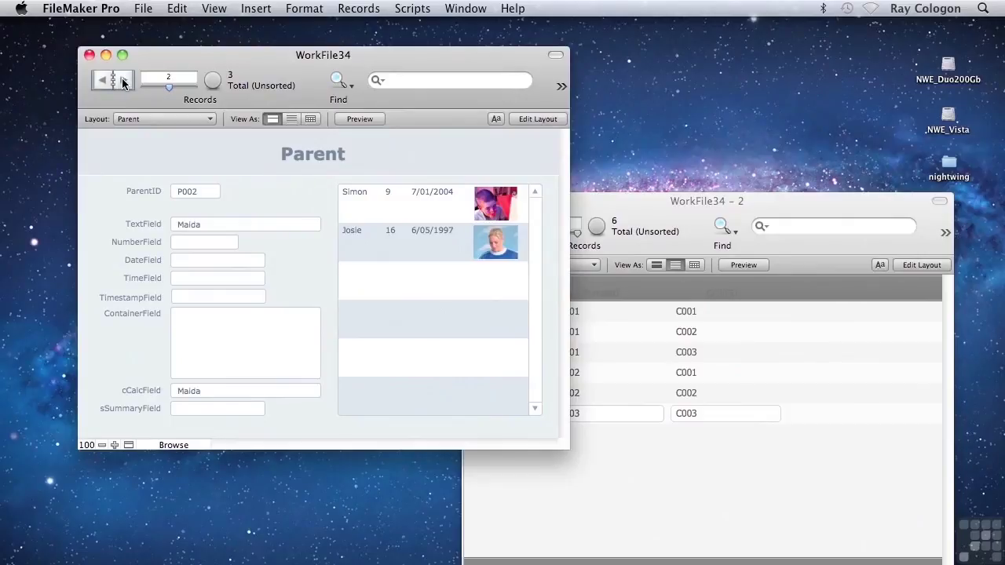
{"action": "left_click", "coordinate": [122, 82]}
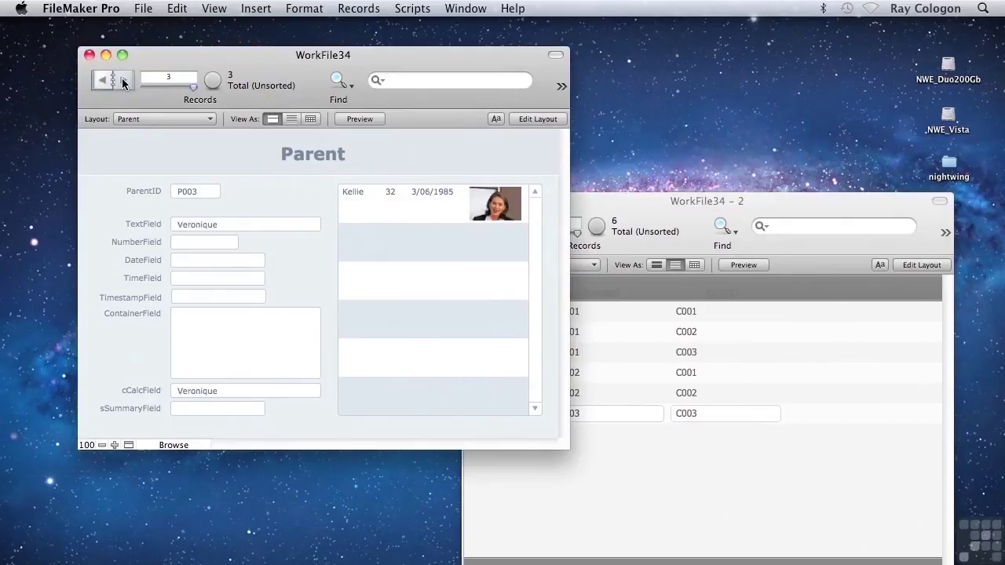
{"action": "left_click", "coordinate": [143, 119]}
{"action": "left_click", "coordinate": [144, 129]}
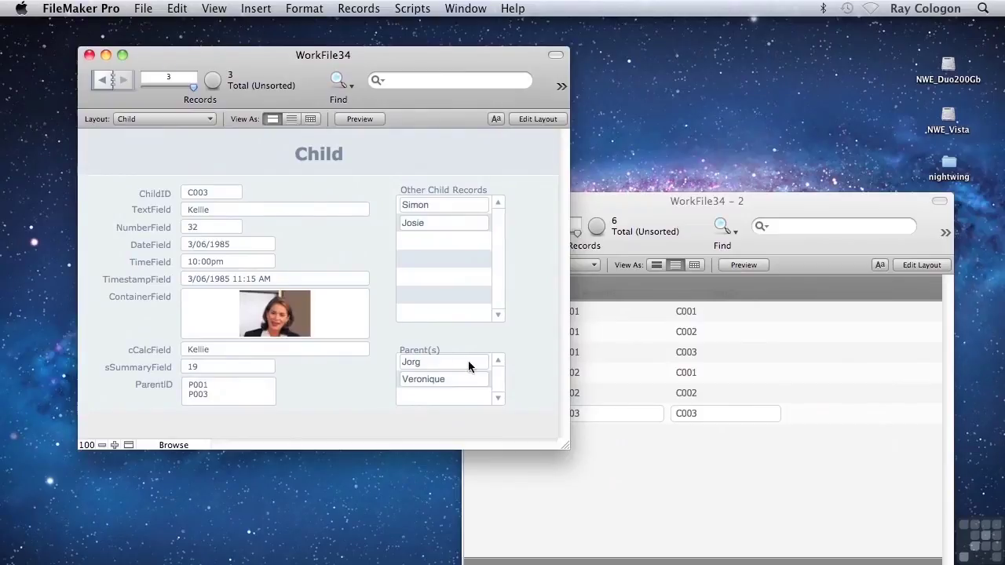
{"action": "key", "text": "ctrl+Up"}
{"action": "key", "text": "ctrl+Up"}
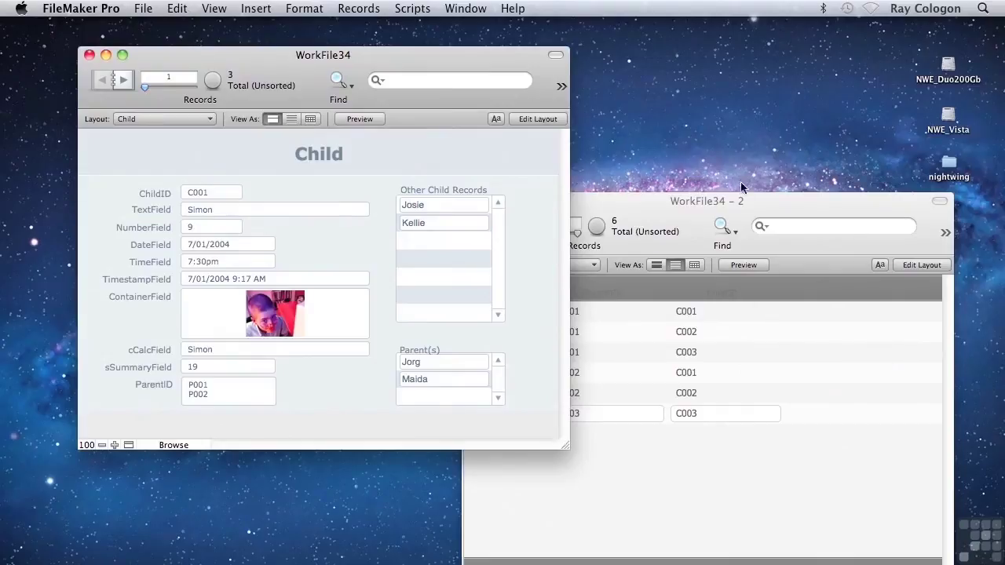
{"action": "left_click", "coordinate": [745, 206]}
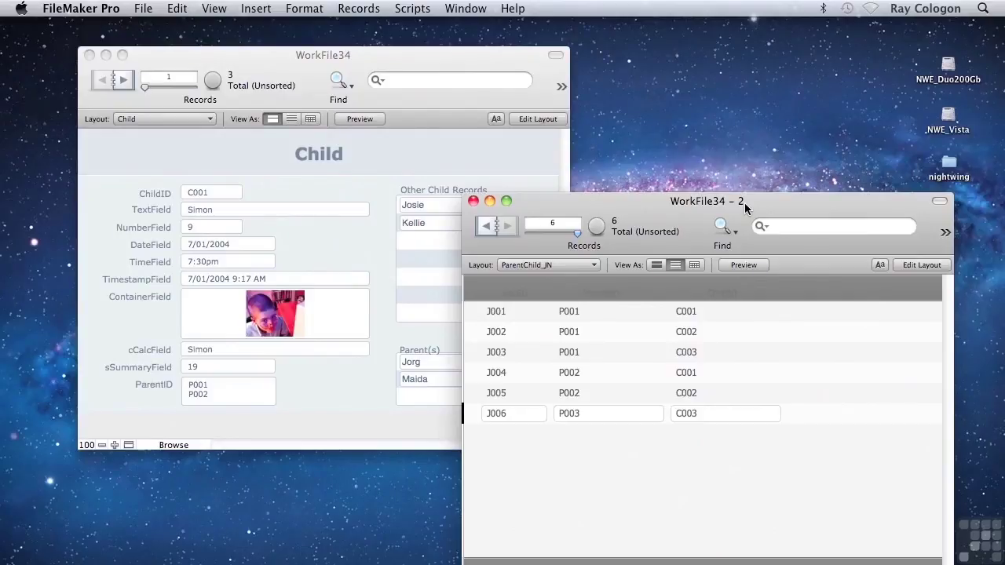
Step: Create a Relationship text field in ParentChild_JN and save the database changes
{"action": "key", "text": "super+shift+d"}
{"action": "left_click", "coordinate": [452, 88]}
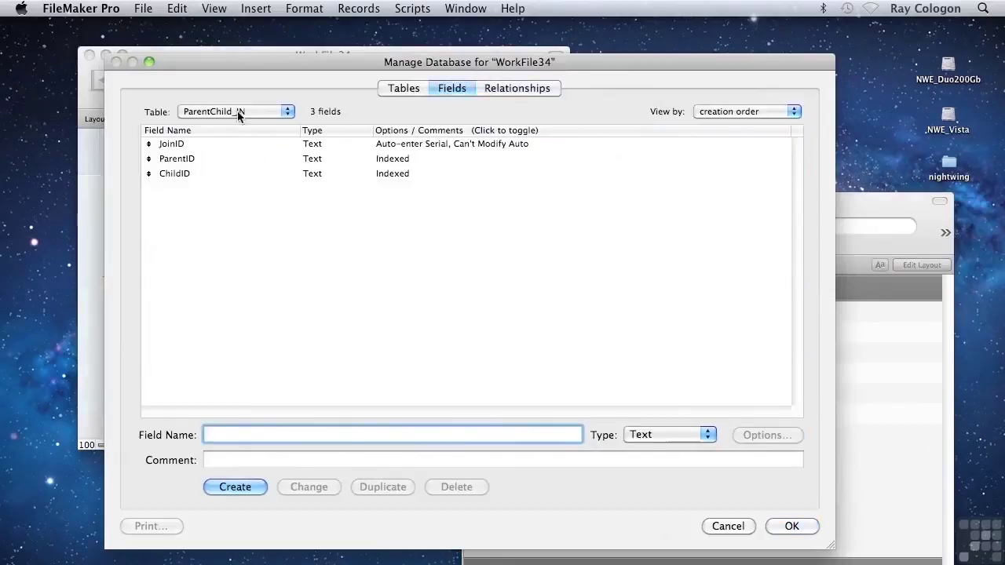
{"action": "type", "text": "Relationship"}
{"action": "key", "text": "Return"}
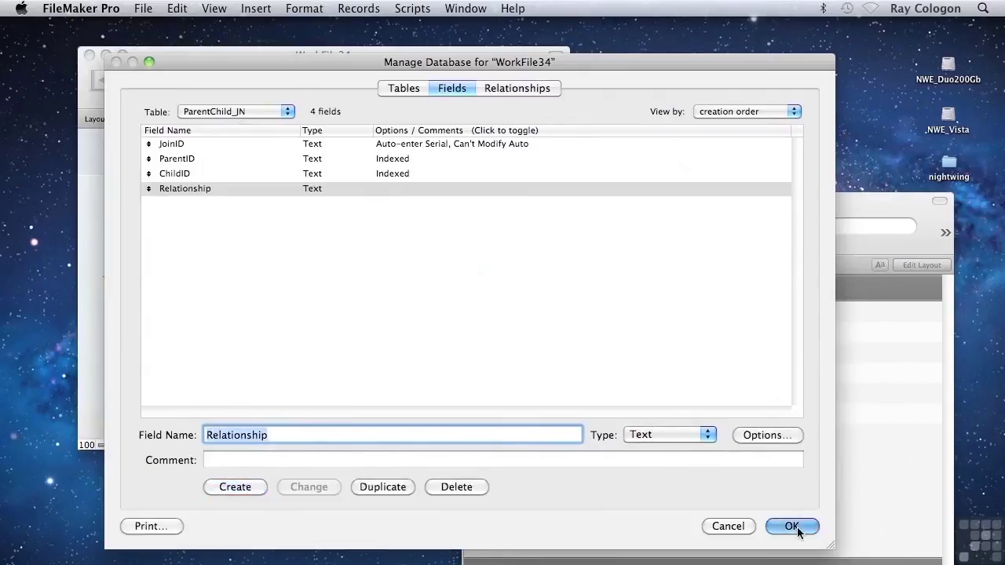
{"action": "left_click", "coordinate": [791, 526]}
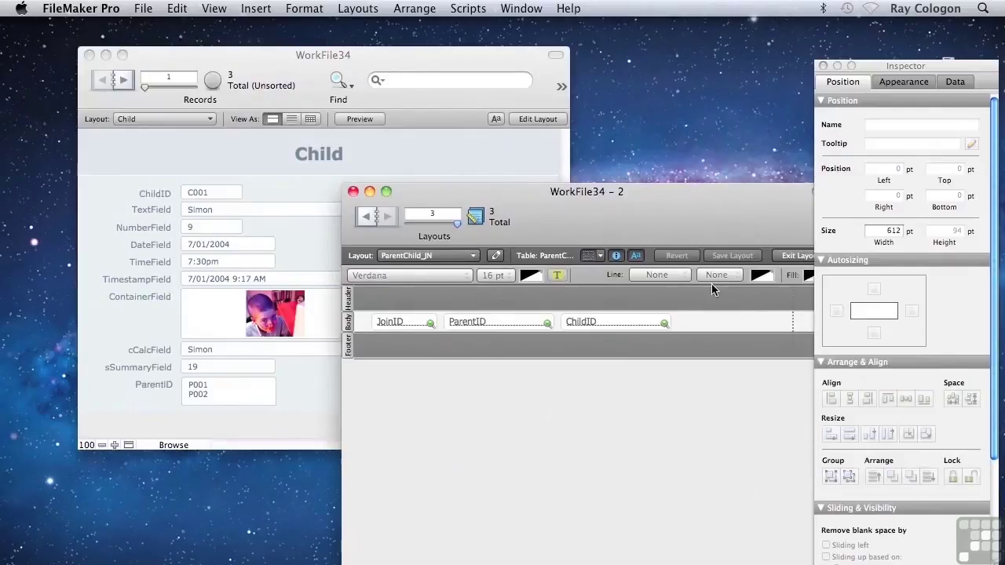
Step: Copy the ChildID field to its right on the layout and make the copy display Relationship
{"action": "left_click_drag", "start_coordinate": [619, 330], "coordinate": [746, 329]}
{"action": "double_click", "coordinate": [743, 326]}
{"action": "left_click", "coordinate": [444, 208]}
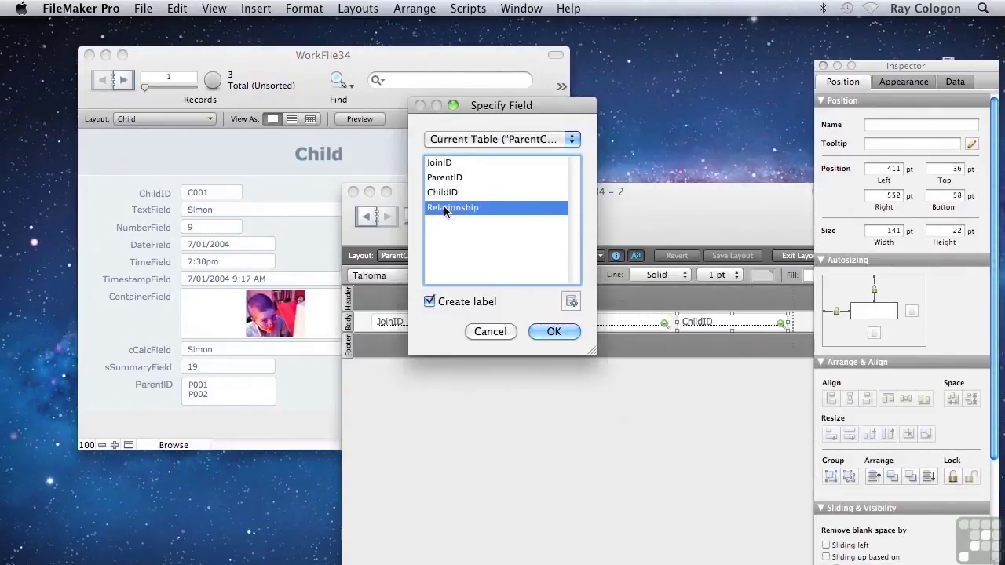
{"action": "double_click", "coordinate": [444, 208]}
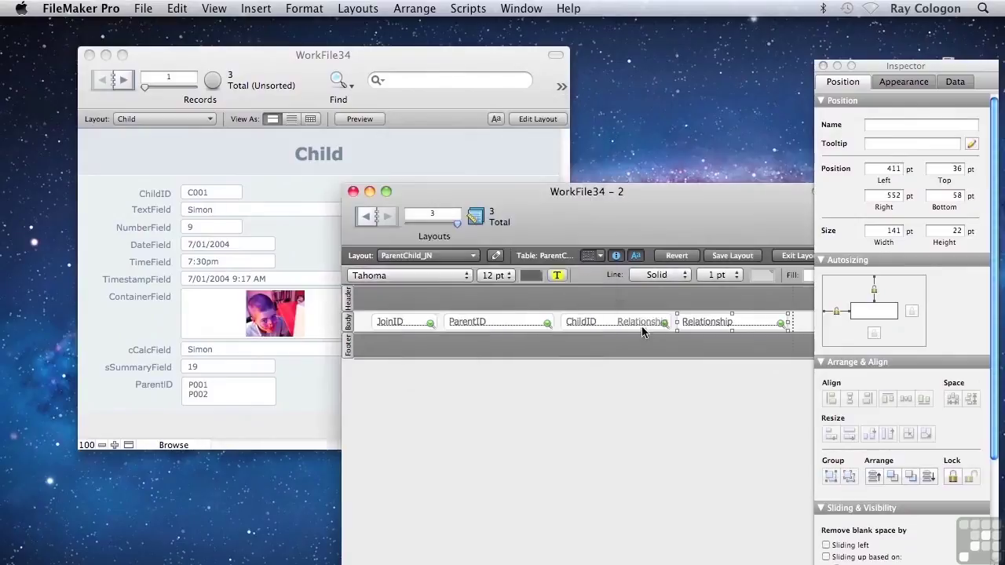
Step: Move the Relationship label into the header and fill all four header labels white
{"action": "left_click_drag", "start_coordinate": [642, 327], "coordinate": [718, 305]}
{"action": "left_click", "coordinate": [611, 305], "text": "shift"}
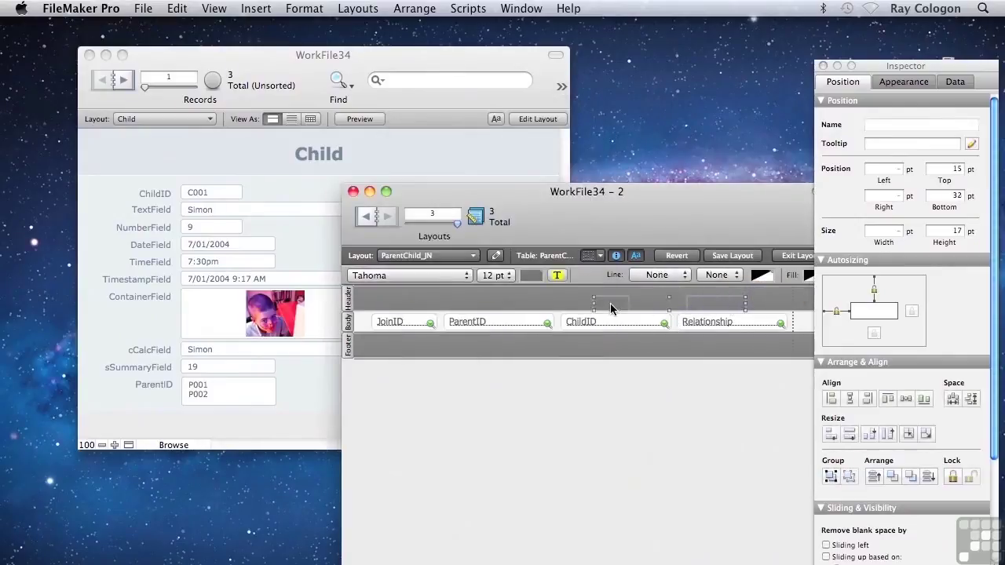
{"action": "left_click", "coordinate": [476, 305], "text": "shift"}
{"action": "left_click", "coordinate": [397, 305], "text": "shift"}
{"action": "left_click", "coordinate": [529, 276]}
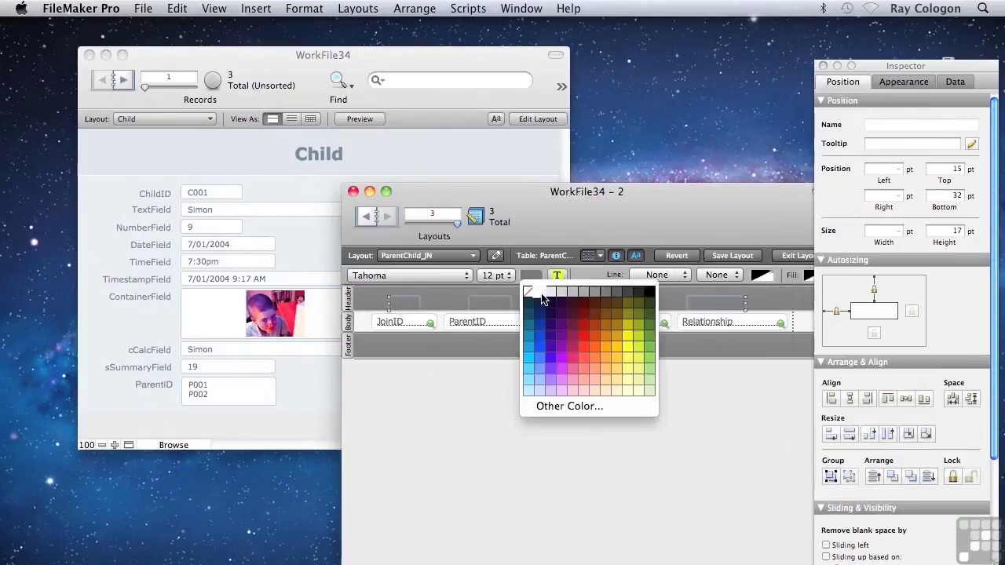
{"action": "left_click", "coordinate": [540, 292]}
Step: Enter Father as the Relationship for join records J001–J003
{"action": "key", "text": "super+b"}
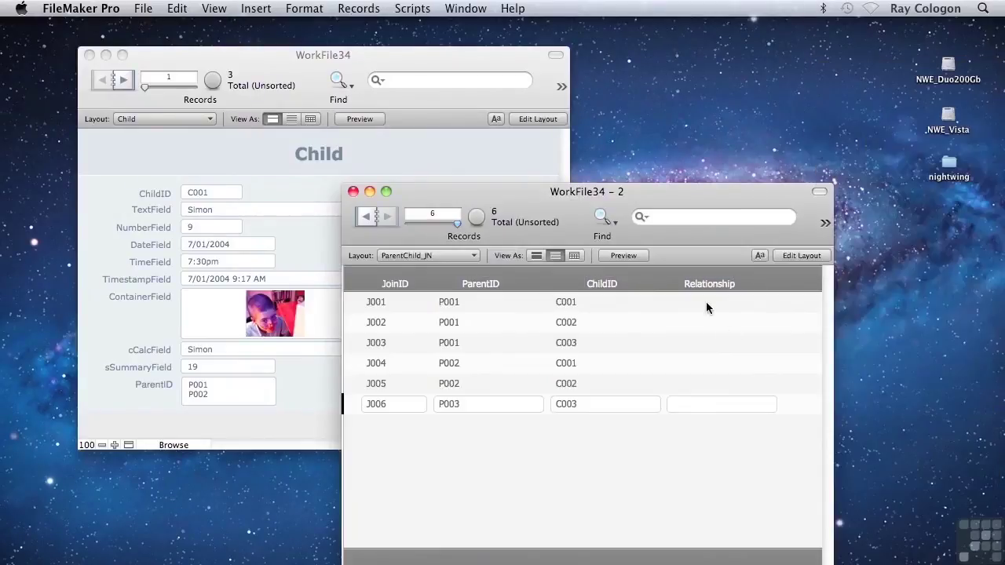
{"action": "left_click", "coordinate": [707, 304]}
{"action": "type", "text": "Father"}
{"action": "key", "text": "super+a"}
{"action": "key", "text": "super+c"}
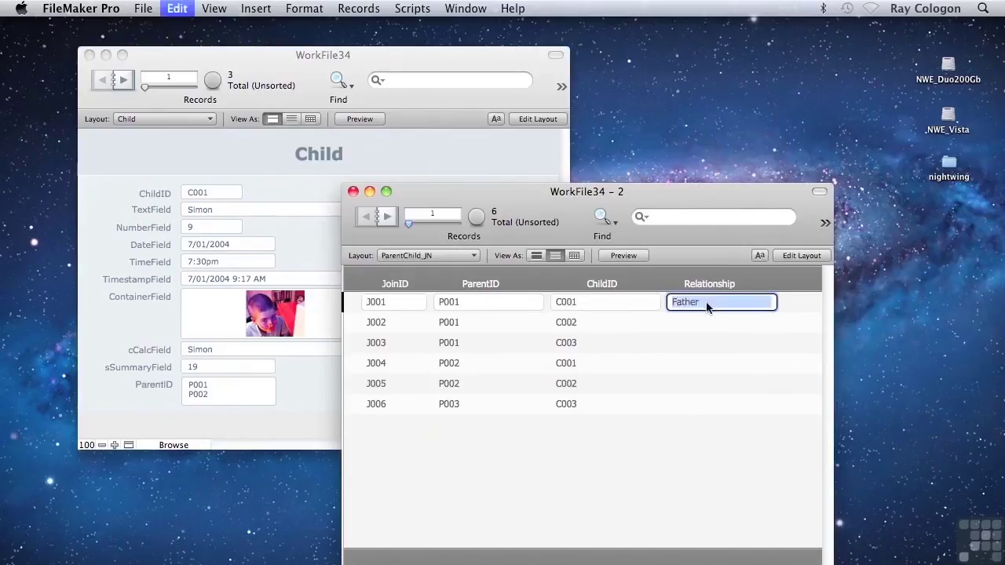
{"action": "left_click", "coordinate": [688, 325]}
{"action": "left_click", "coordinate": [683, 343]}
{"action": "key", "text": "super+v"}
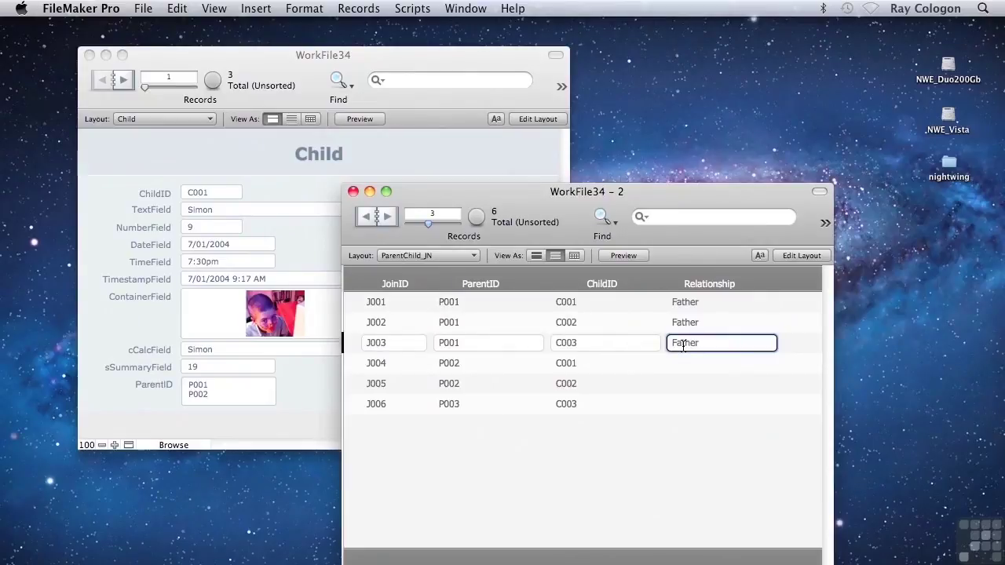
Step: Enter Mother for J004–J006, then put the WorkFile34 Child layout into Layout mode
{"action": "left_click", "coordinate": [681, 363]}
{"action": "type", "text": "Mother"}
{"action": "key", "text": "super+a"}
{"action": "key", "text": "super+c"}
{"action": "left_click", "coordinate": [682, 385]}
{"action": "key", "text": "super+v"}
{"action": "left_click", "coordinate": [679, 404]}
{"action": "key", "text": "super+v"}
{"action": "key", "text": "KP_Enter"}
{"action": "left_click", "coordinate": [245, 142]}
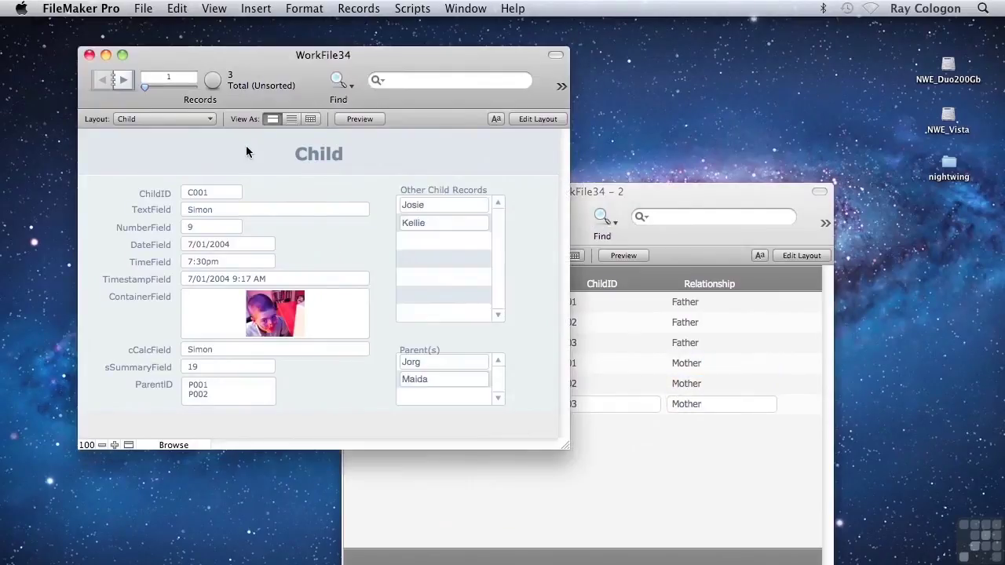
{"action": "key", "text": "super+l"}
Step: Narrow the portal's name field and add ParentChild_JN::Relationship beside it without a label
{"action": "left_click", "coordinate": [495, 382]}
{"action": "mouse_move", "coordinate": [495, 383]}
{"action": "left_mouse_down"}
{"action": "mouse_move", "coordinate": [454, 382]}
{"action": "mouse_move", "coordinate": [486, 383]}
{"action": "left_mouse_up"}
{"action": "double_click", "coordinate": [483, 382]}
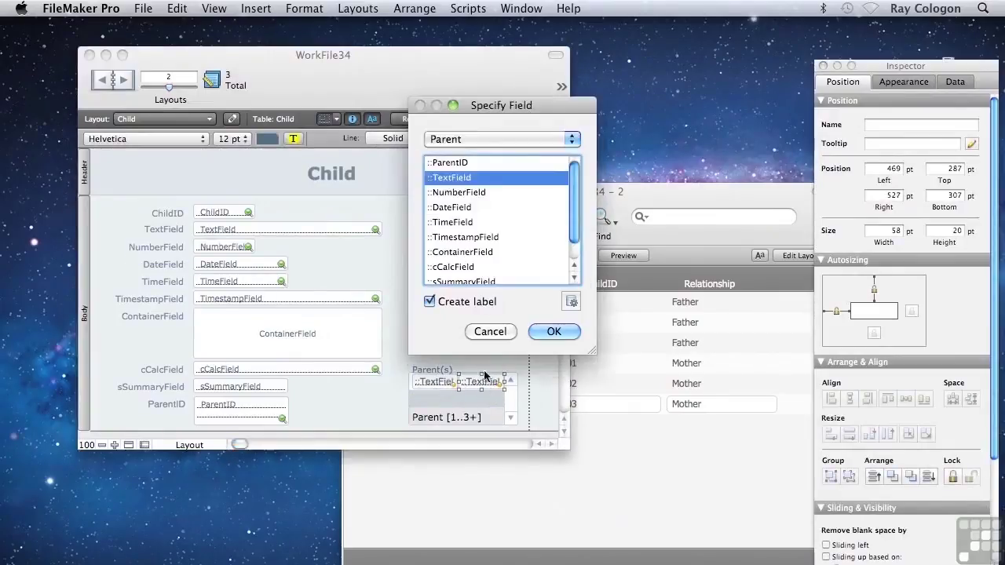
{"action": "left_click", "coordinate": [464, 140]}
{"action": "left_click", "coordinate": [461, 153]}
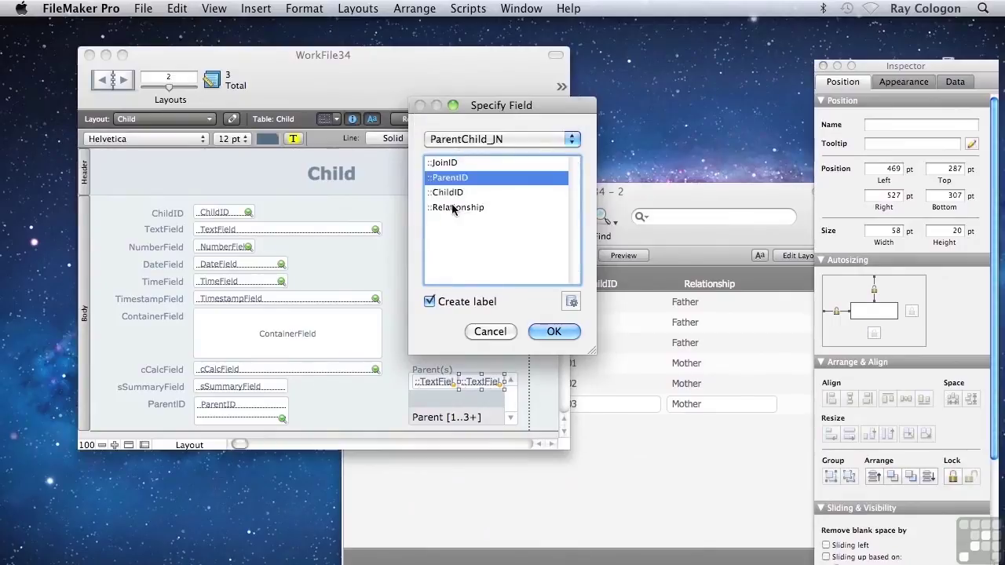
{"action": "left_click", "coordinate": [452, 208]}
{"action": "double_click", "coordinate": [451, 208]}
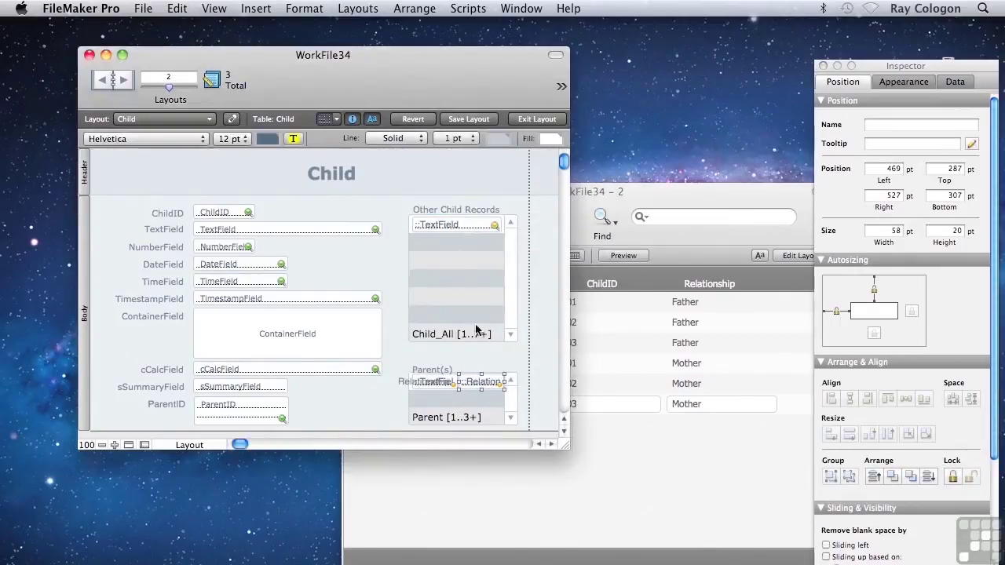
{"action": "left_click", "coordinate": [401, 385]}
{"action": "key", "text": "Delete"}
Step: Set the Parent(s) portal to show ParentChild_JN records and return to Browse mode
{"action": "double_click", "coordinate": [445, 406]}
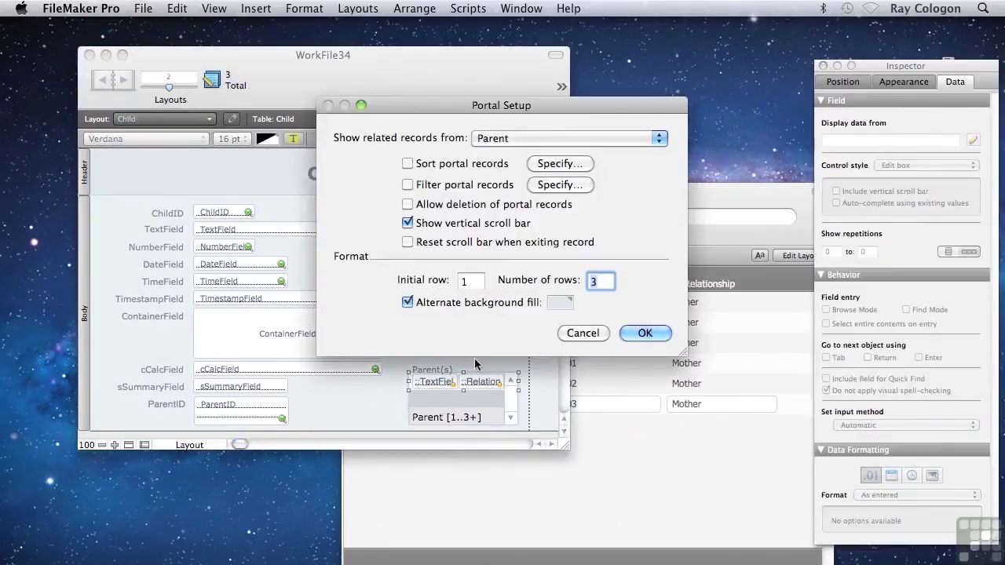
{"action": "left_click", "coordinate": [494, 139]}
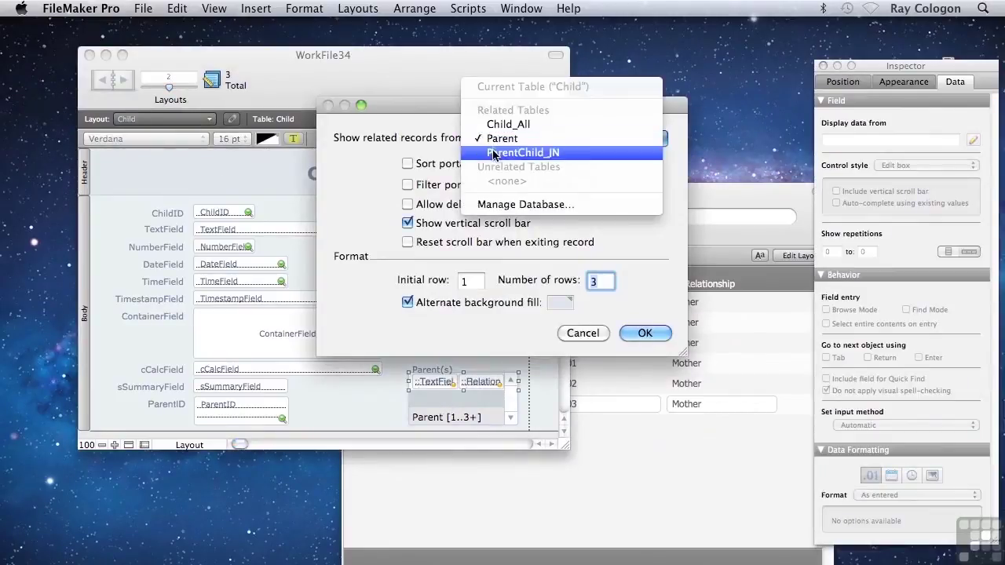
{"action": "left_click", "coordinate": [494, 154]}
{"action": "left_click", "coordinate": [644, 333]}
{"action": "key", "text": "super+b"}
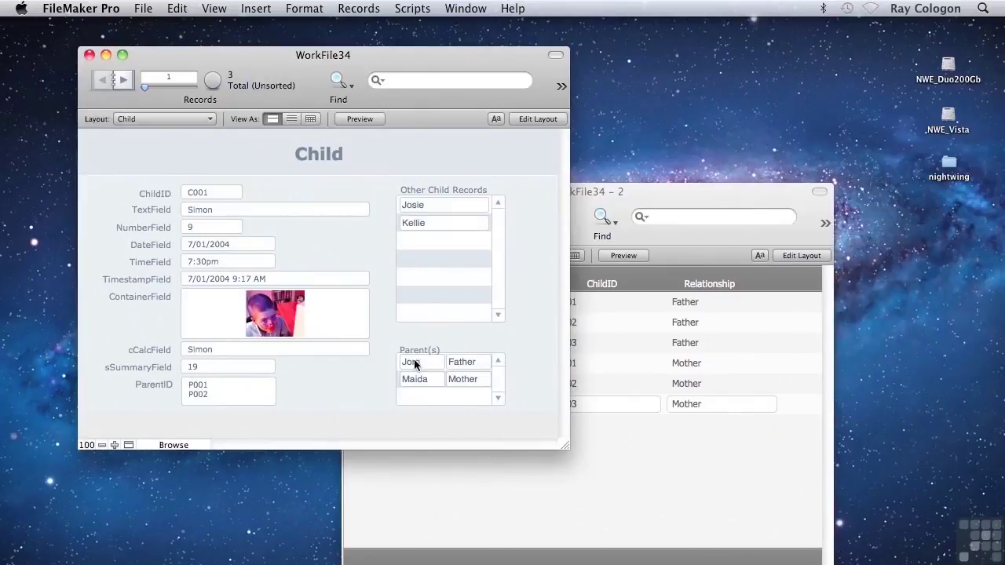
{"action": "left_click", "coordinate": [122, 81]}
{"action": "left_click", "coordinate": [123, 81]}
{"action": "left_click", "coordinate": [102, 81]}
{"action": "left_click", "coordinate": [101, 82]}
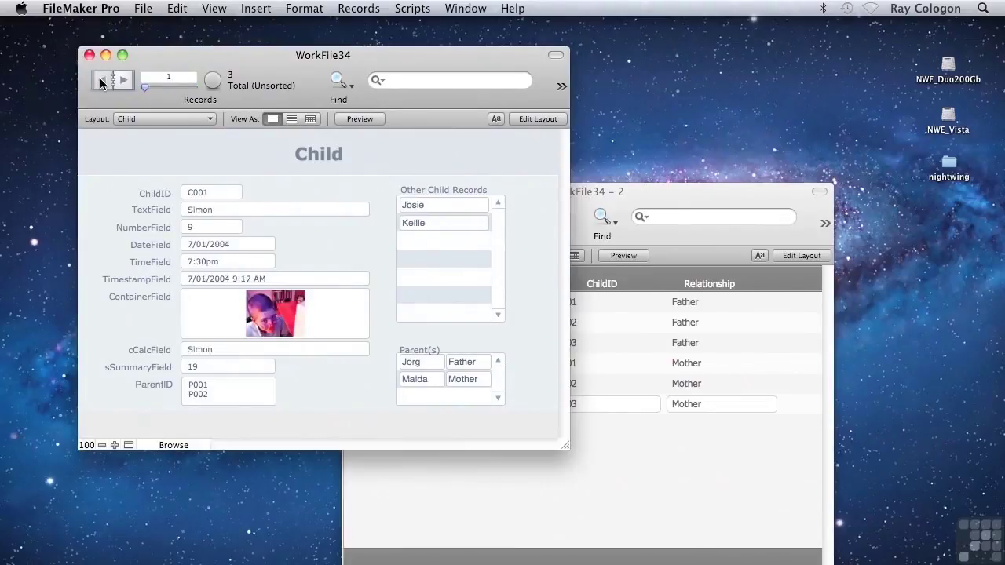